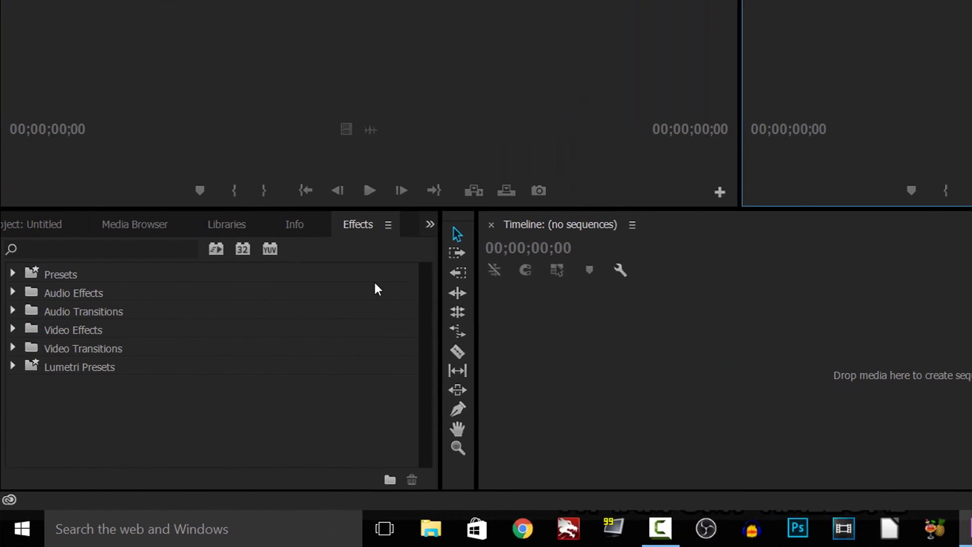
left_click(307, 229)
left_click(232, 229)
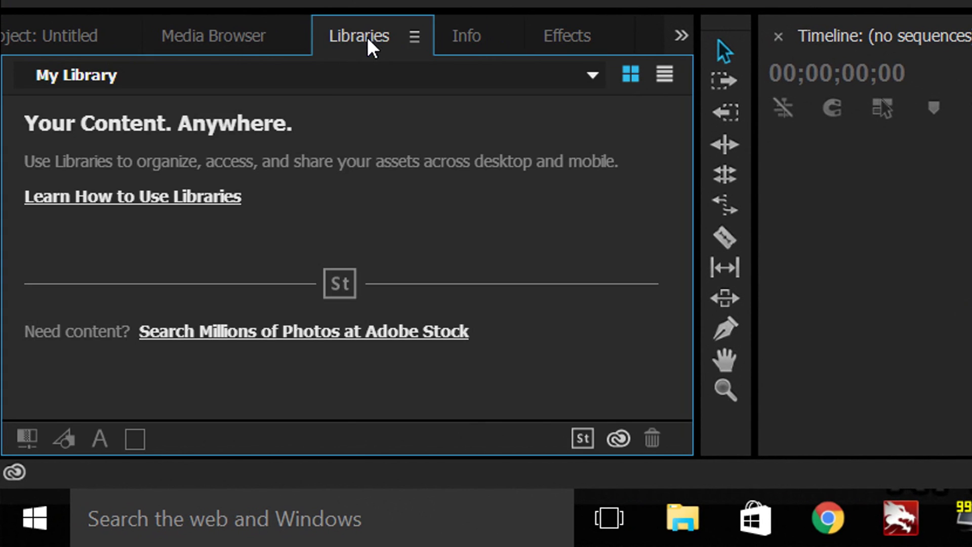
left_click(248, 31)
left_click(25, 31)
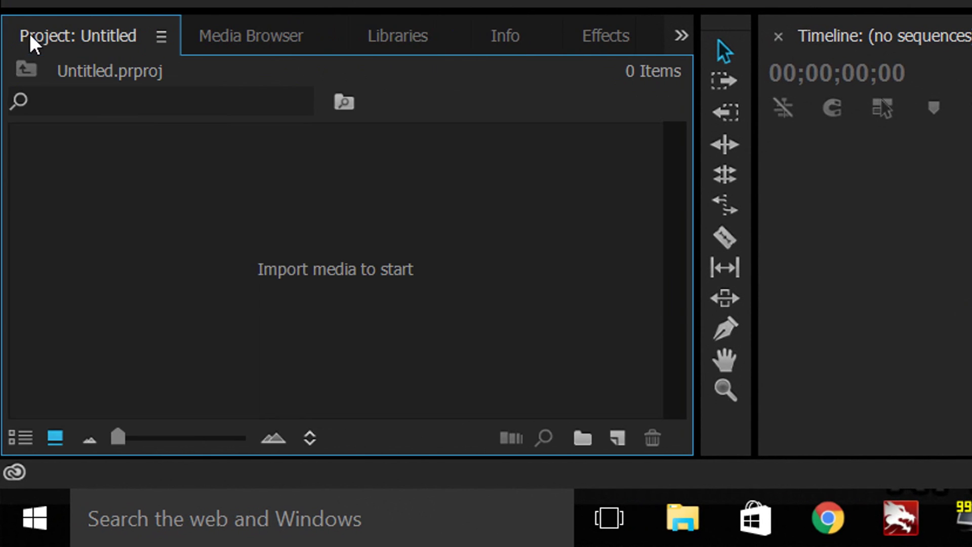
left_click(588, 33)
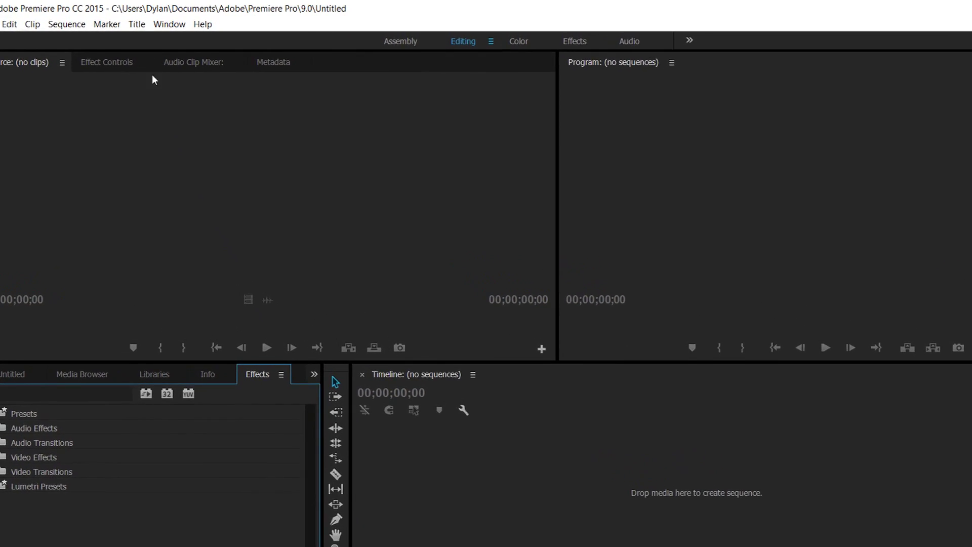
- Start a new default still title with the 29.97fps Non-Drop-Frame timebase
left_click(140, 21)
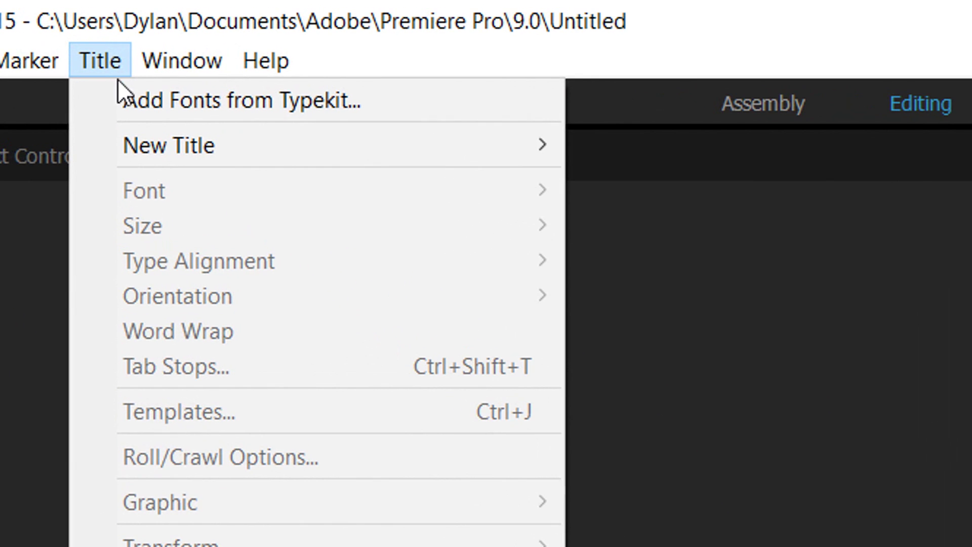
mouse_move(133, 122)
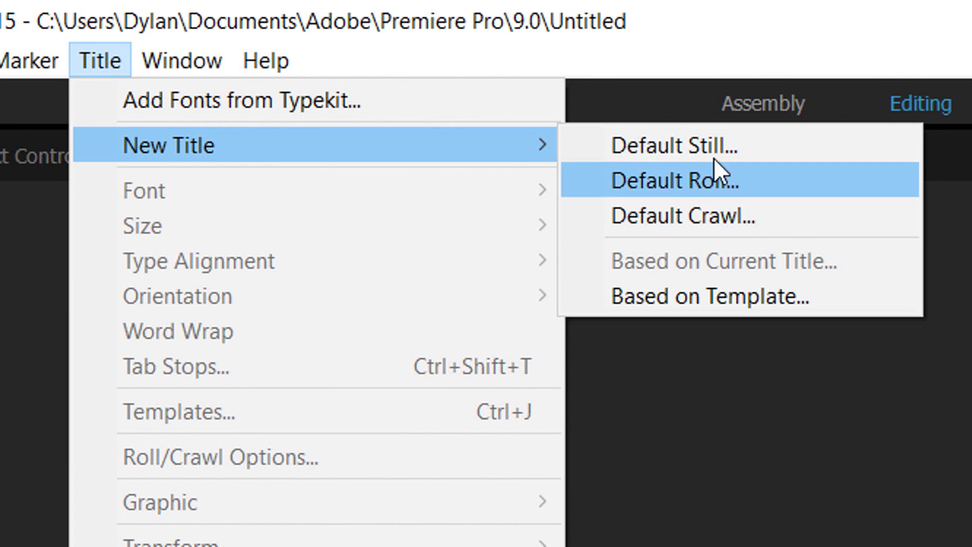
left_click(768, 141)
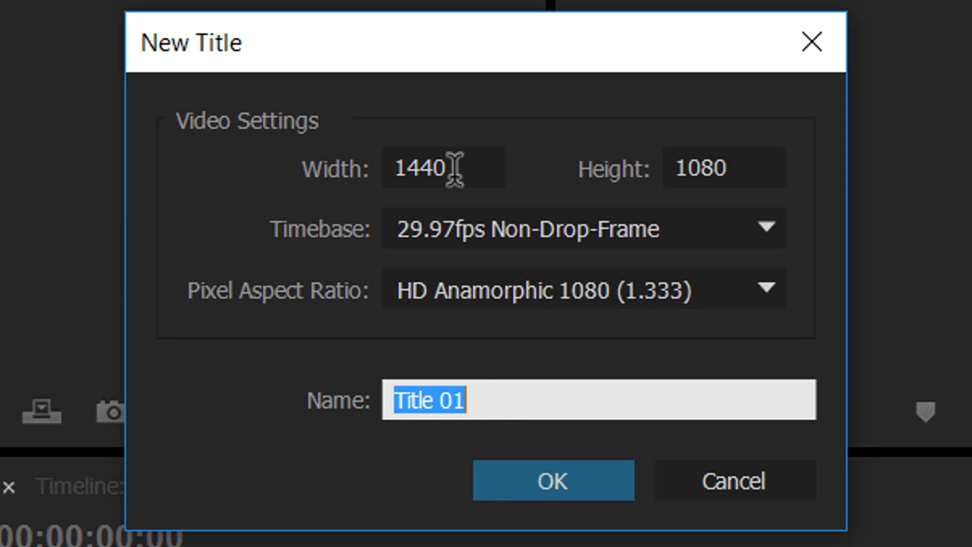
left_click(564, 238)
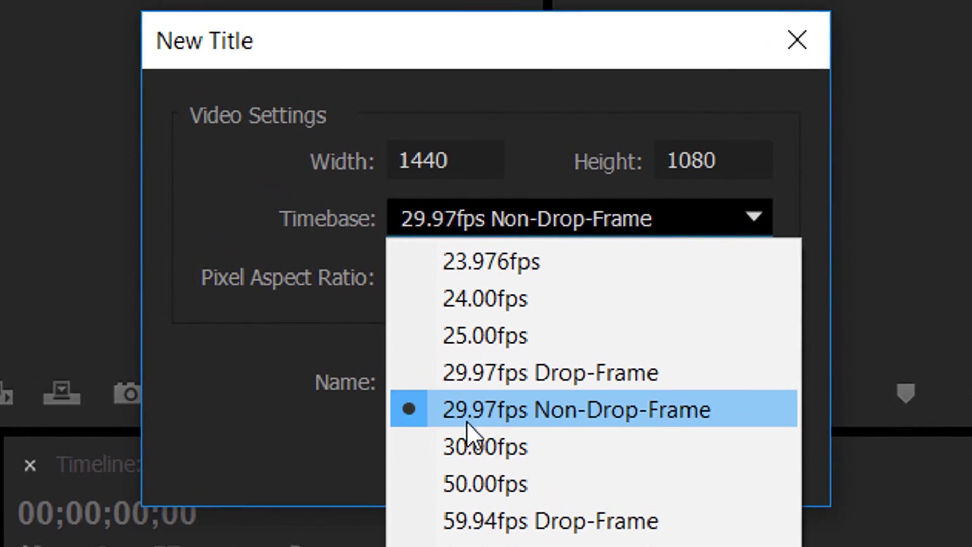
left_click(653, 423)
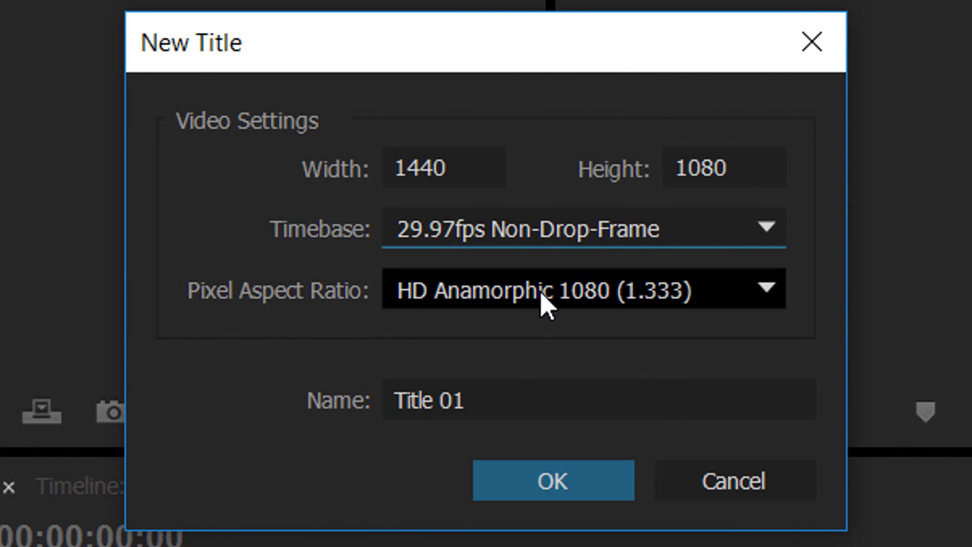
- Name the new title "Main Text" and create it
left_click(556, 405)
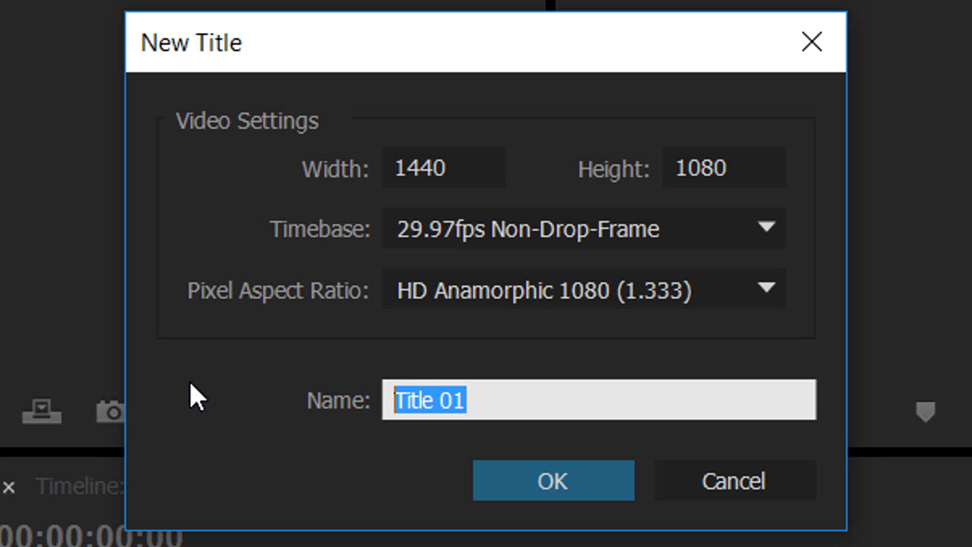
type("Text")
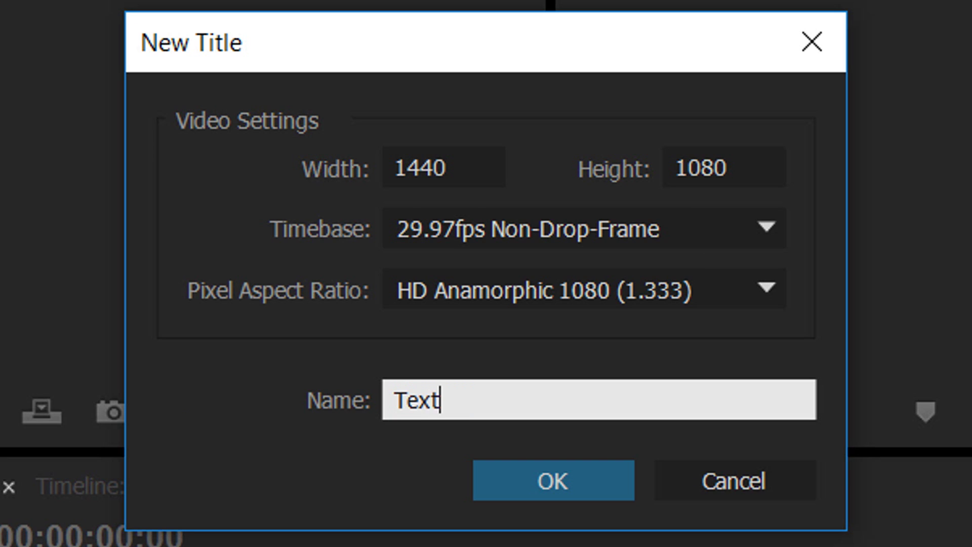
key("BackSpace")
key("BackSpace")
key("BackSpace")
key("BackSpace")
type("Ma")
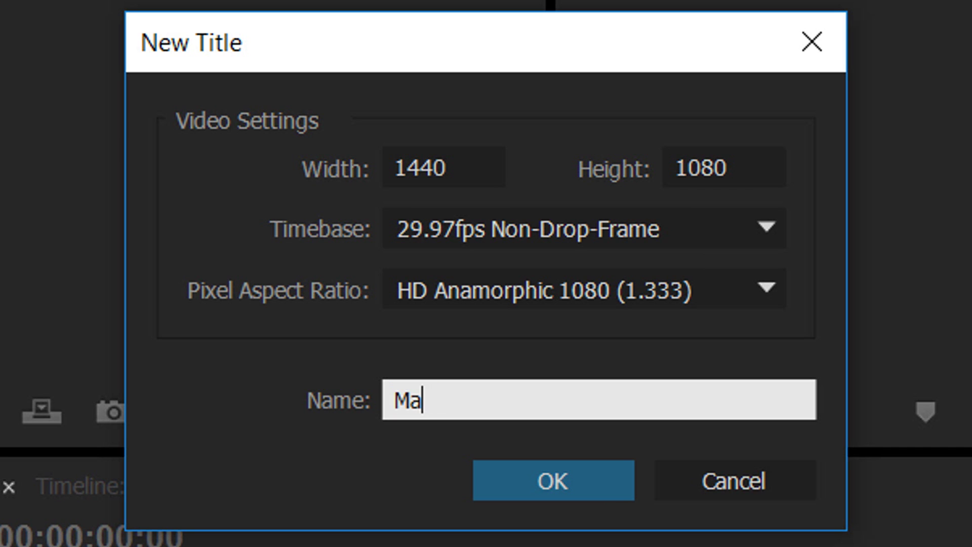
type("in Text")
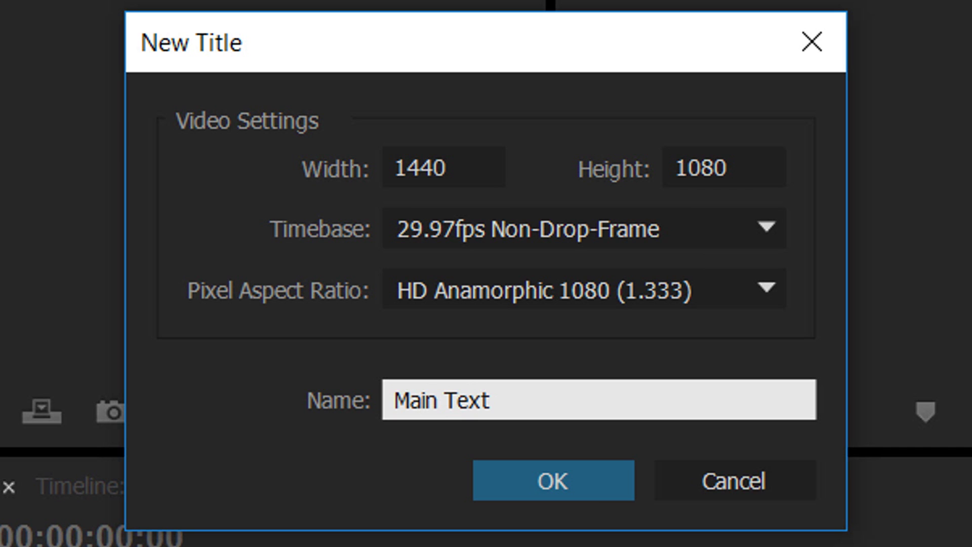
left_click(498, 499)
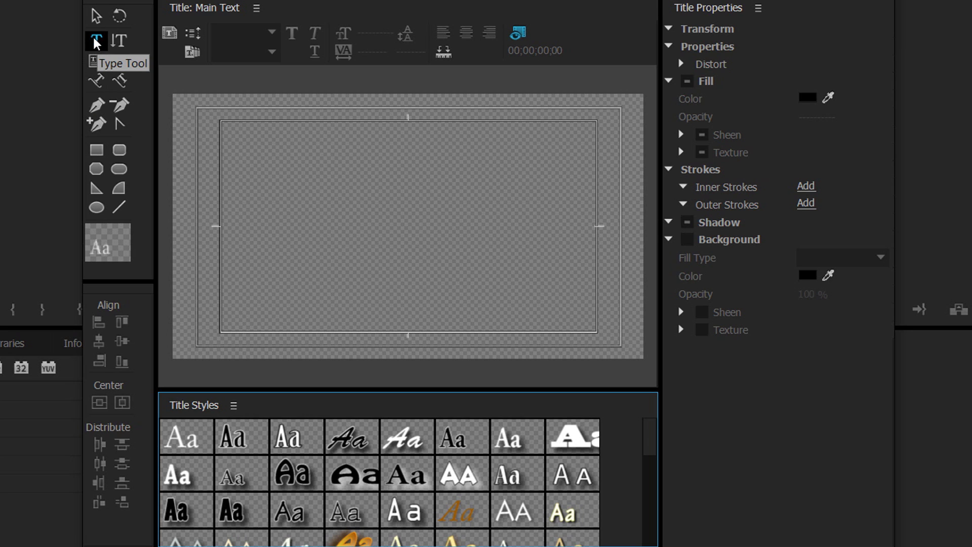
- Draw a text box about 1473 wide and 527 high across the middle of the title canvas and enter CASUALSAVAGE
left_click(228, 162)
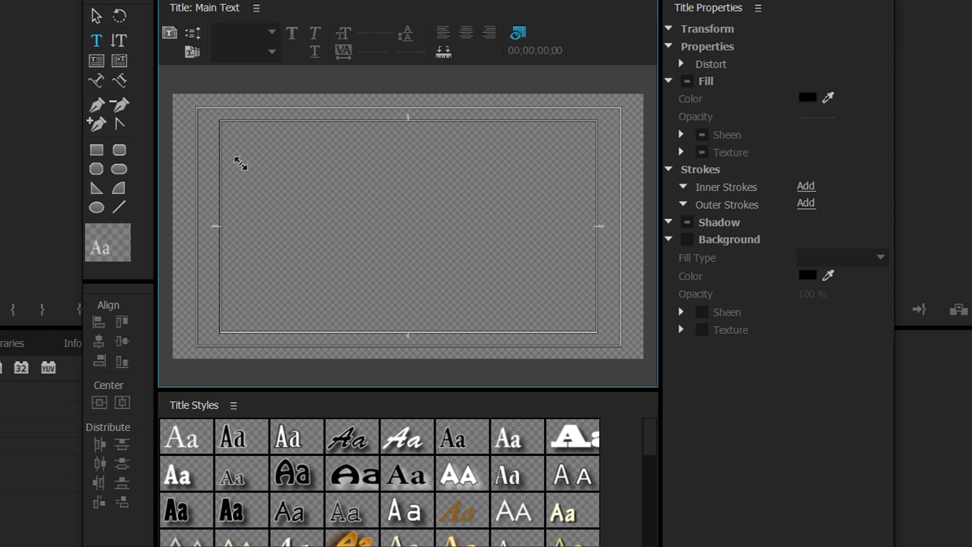
left_click_drag(542, 280, 587, 286)
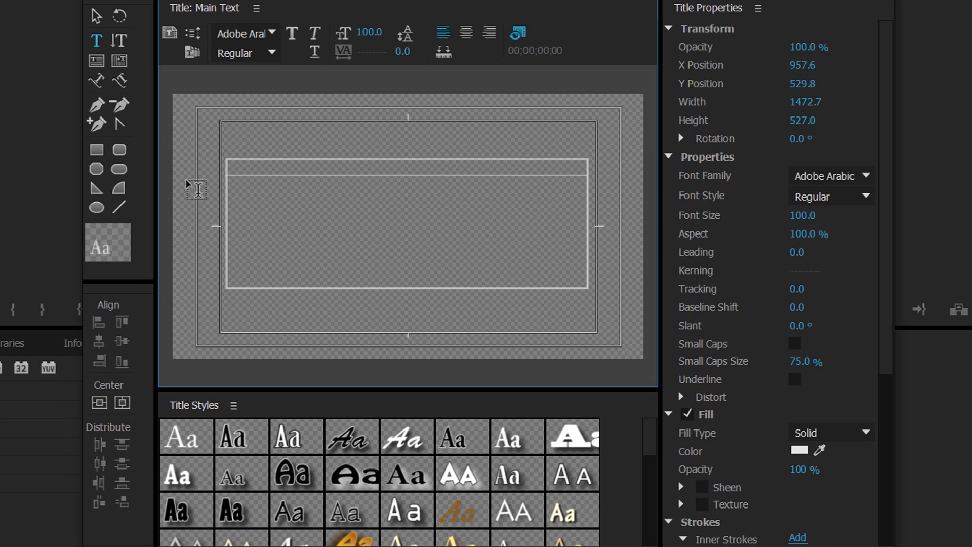
type("CA")
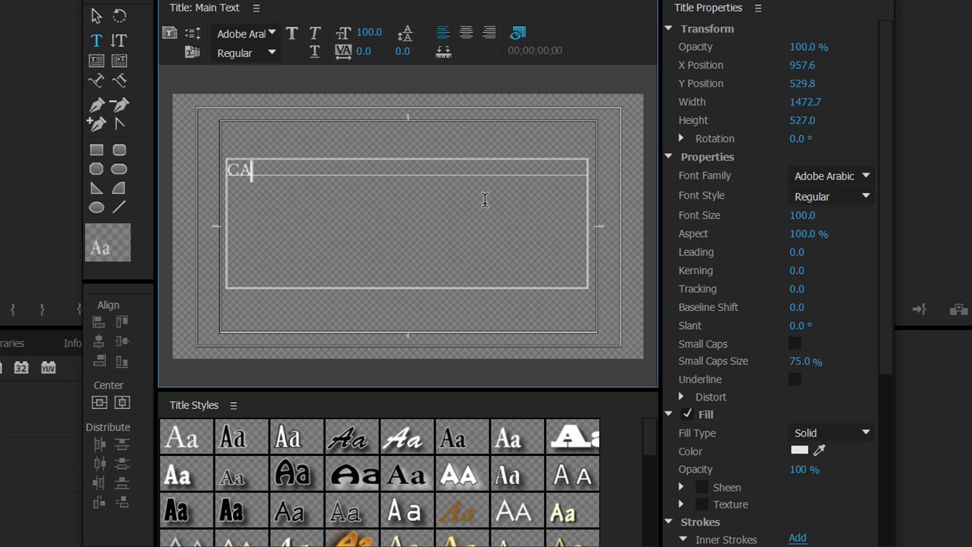
type("SUALSAVAGE")
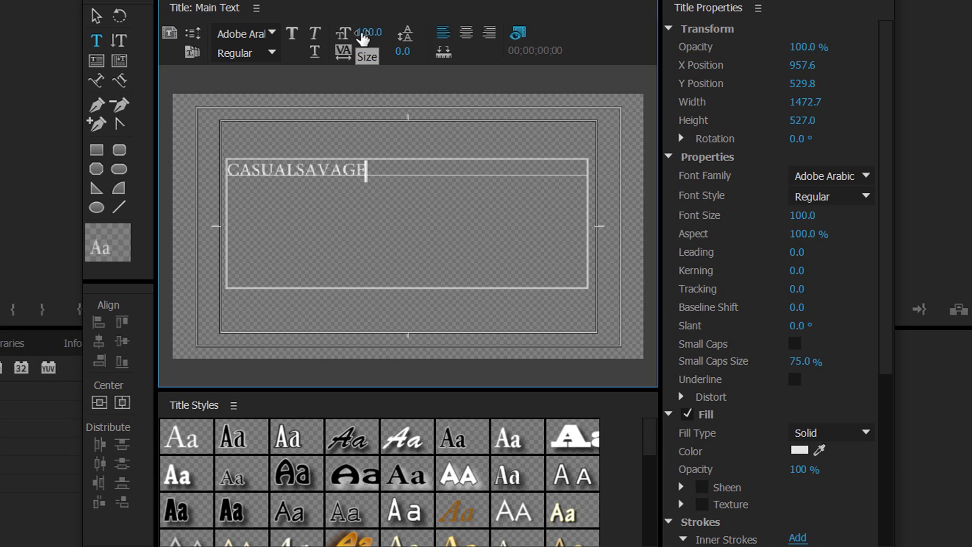
- Enlarge the CASUALSAVAGE text to font size 228 and change its font to The Bold Font
left_click_drag(369, 32, 434, 32)
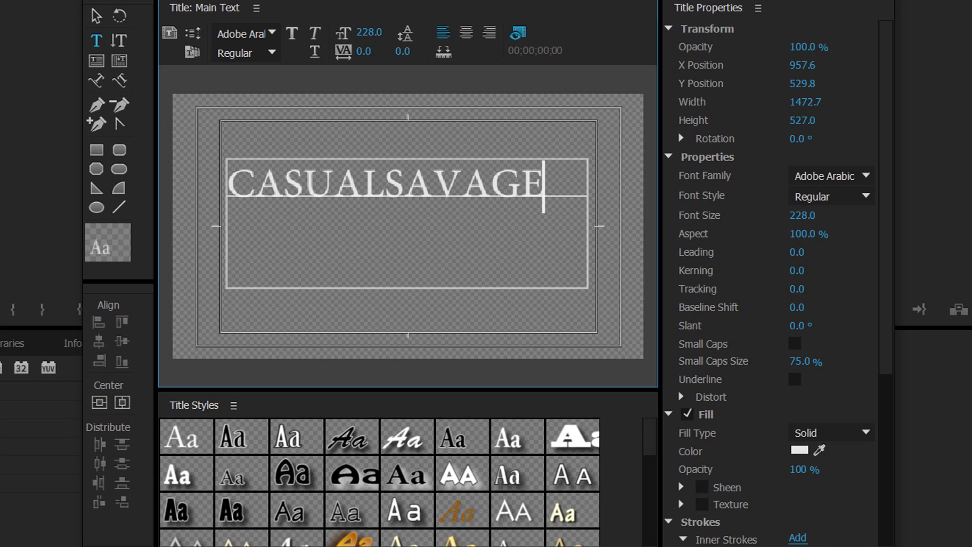
left_click(269, 34)
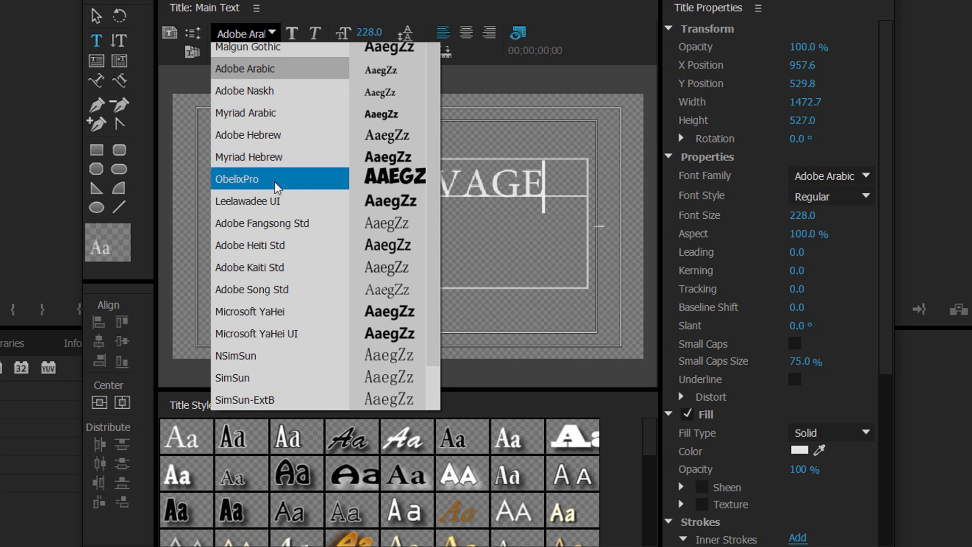
scroll(297, 197, "up", 1)
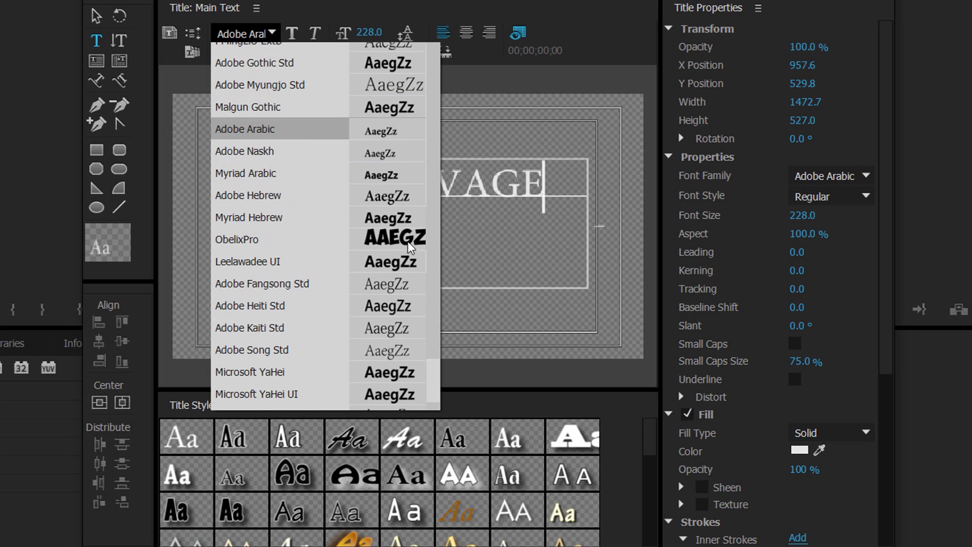
scroll(329, 158, "up", 10)
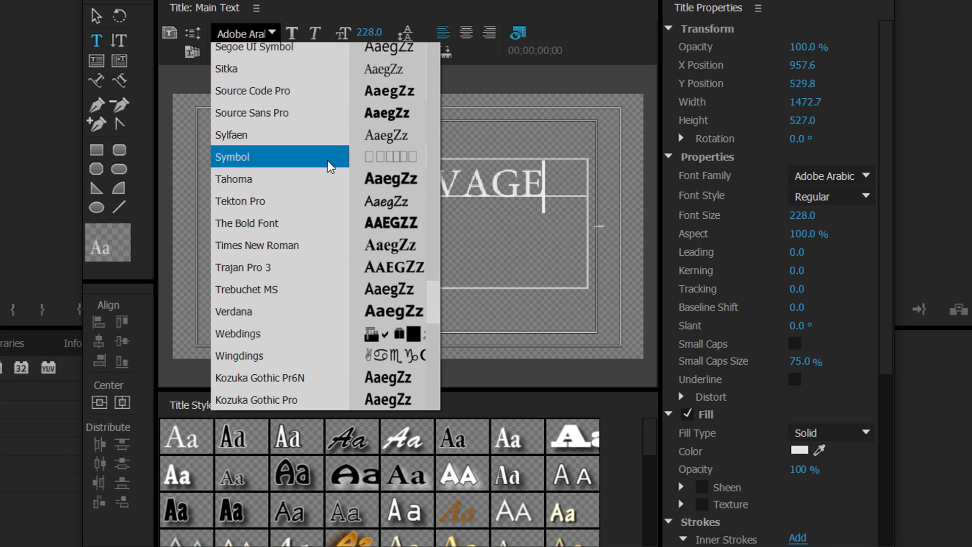
scroll(314, 166, "up", 4)
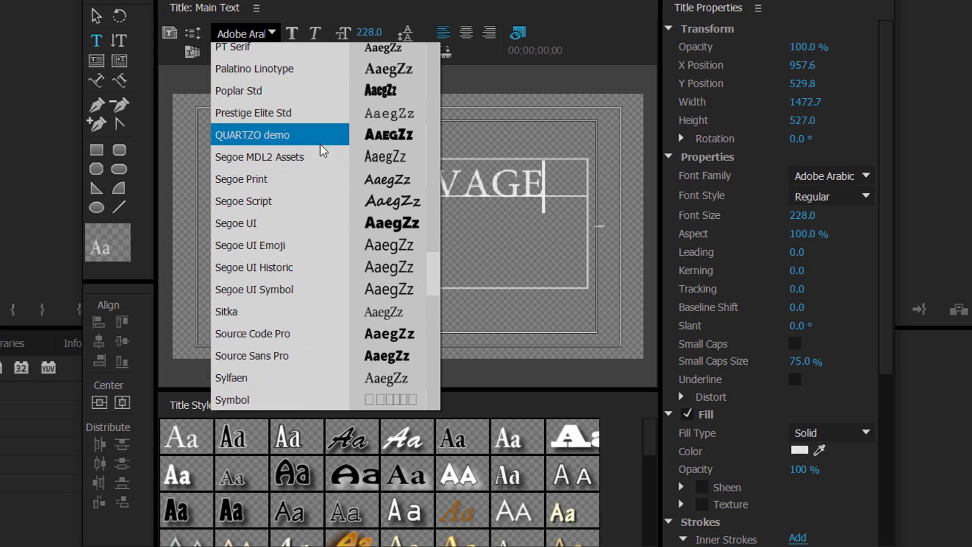
scroll(325, 218, "down", 2)
scroll(325, 218, "down", 2)
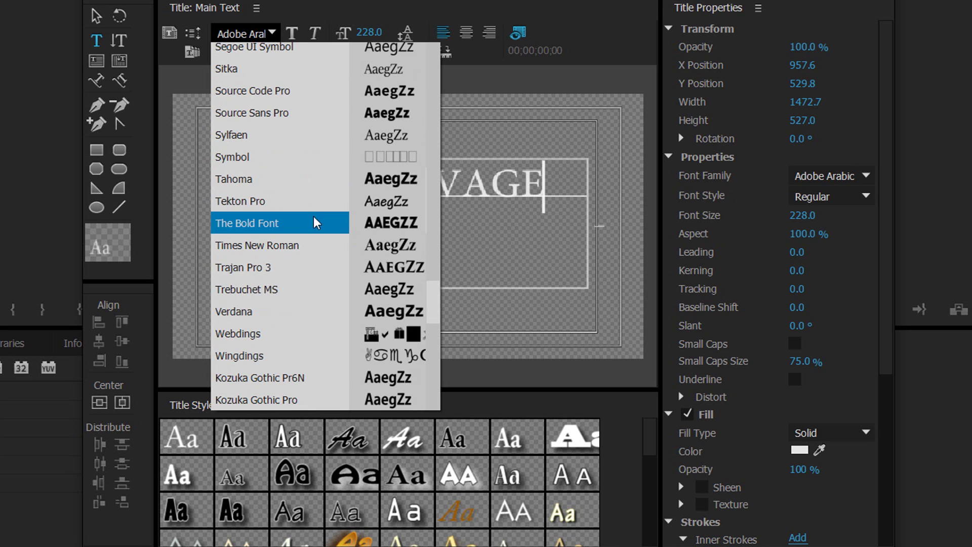
left_click(314, 216)
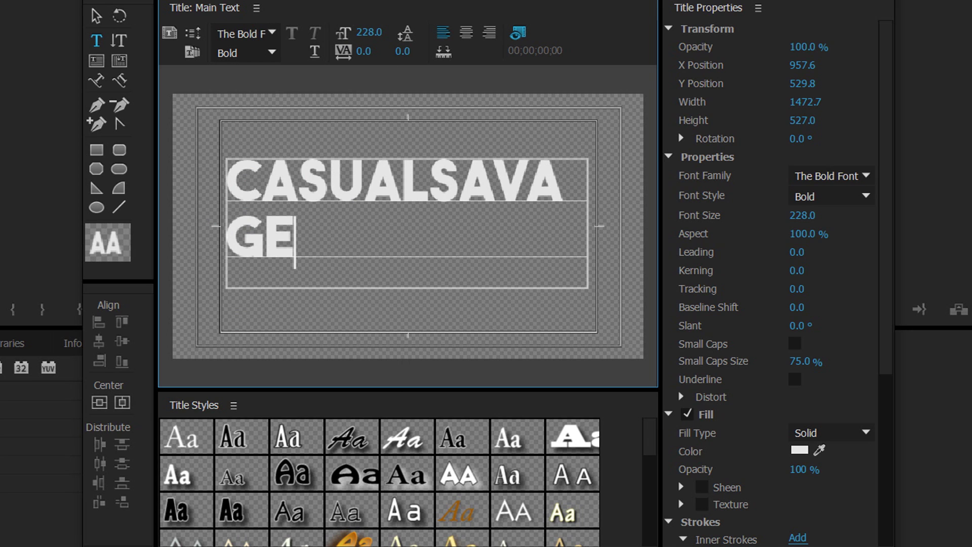
- Reselect the Bold font style for the text, and try underlining it before removing the underline again
left_click(272, 53)
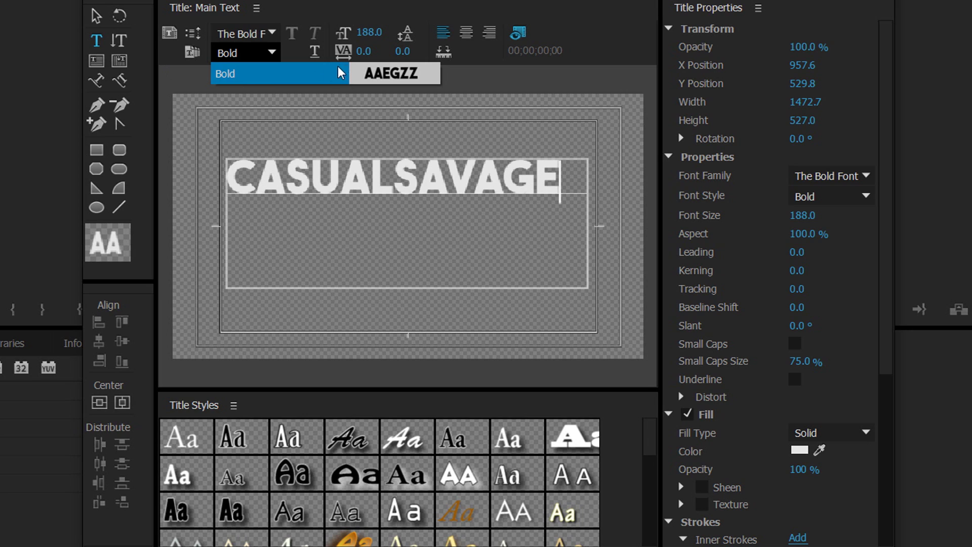
left_click(283, 72)
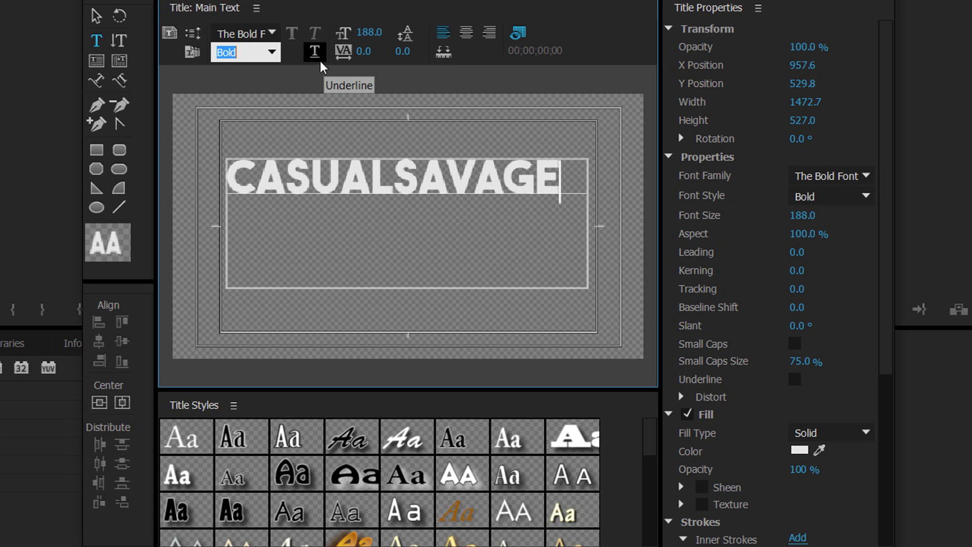
left_click(317, 57)
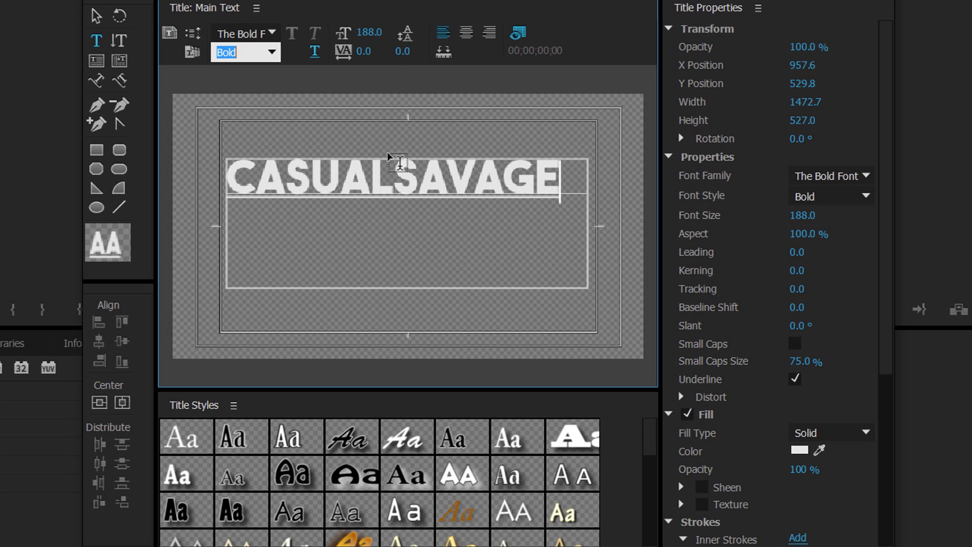
left_click(315, 52)
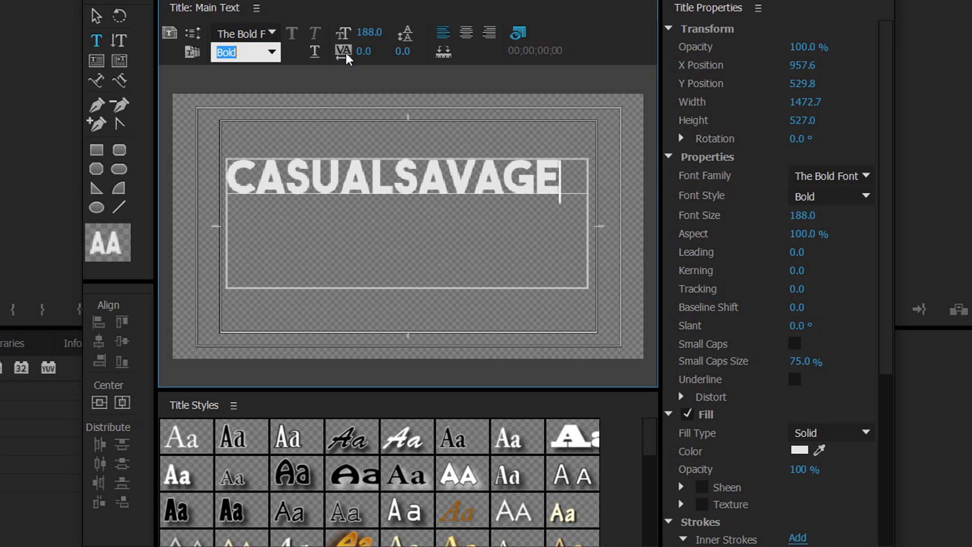
- Try a kerning of -3 on the whole CASUALSAVAGE text and reset the kerning to 0
left_click(256, 174)
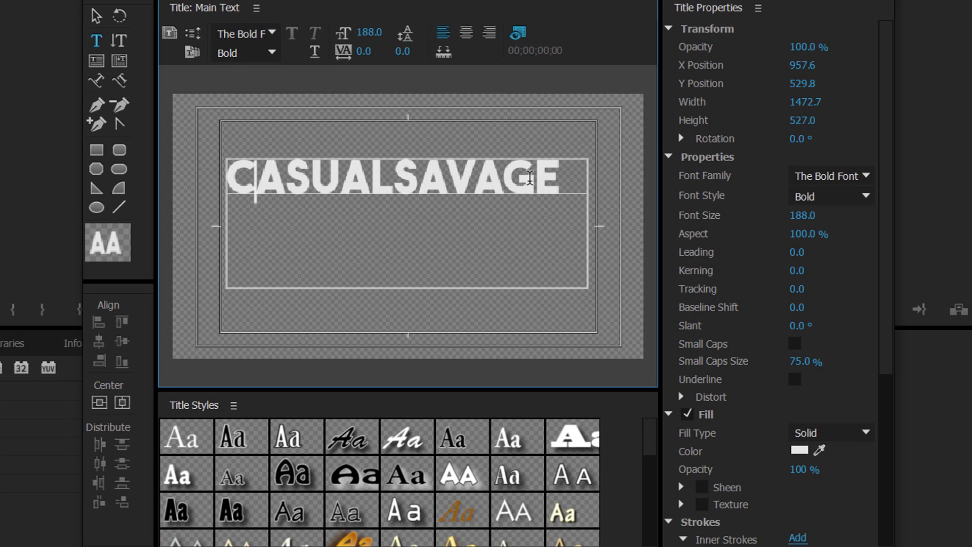
key("ctrl+a")
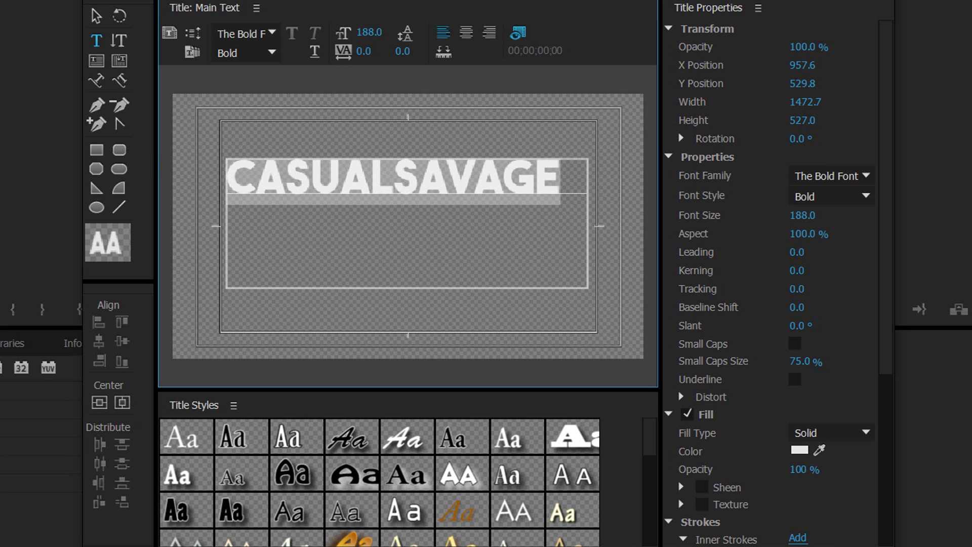
mouse_move(364, 51)
left_mouse_down()
mouse_move(385, 51)
mouse_move(361, 51)
left_mouse_up()
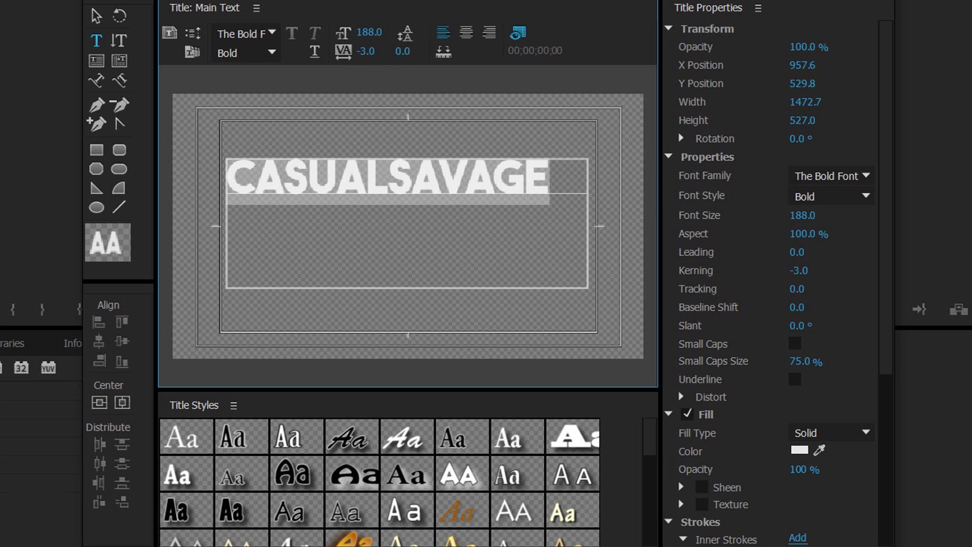
left_click(370, 51)
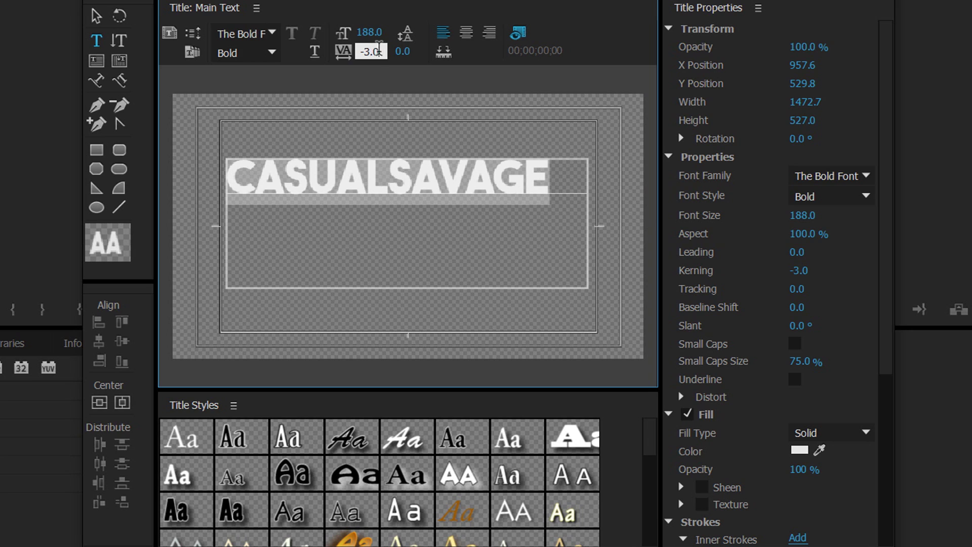
type("0")
key("Return")
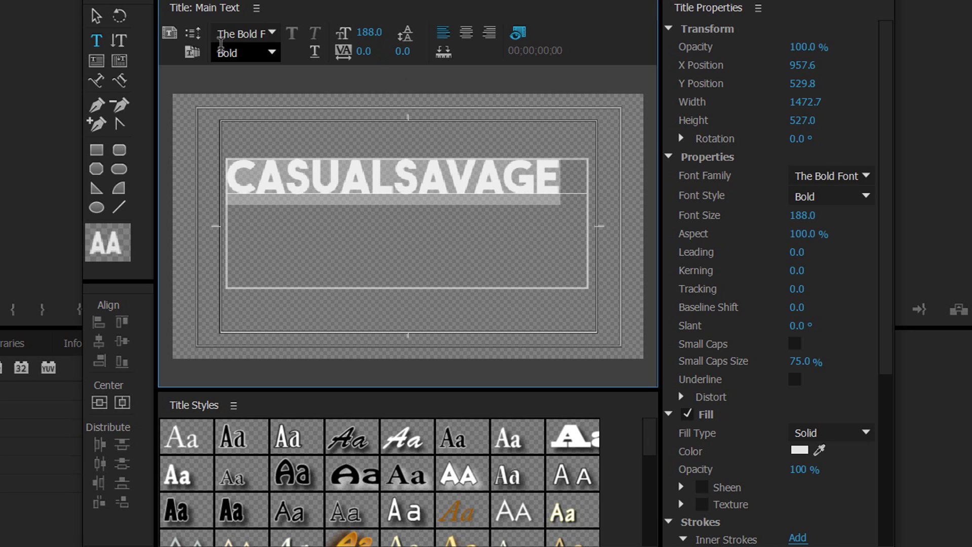
- Add a second line reading YOUTUBE below CASUALSAVAGE in the title text
key("Right")
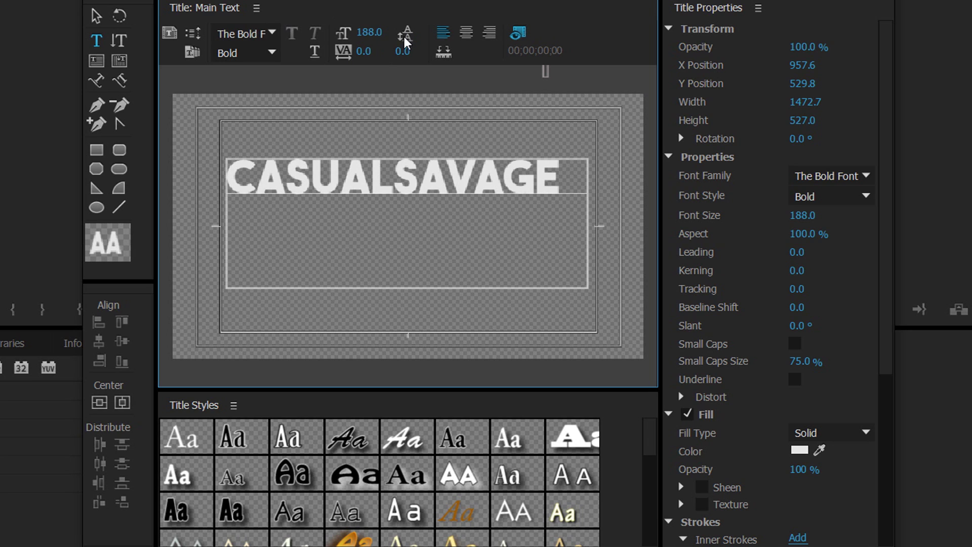
key("Return")
type("YOUT")
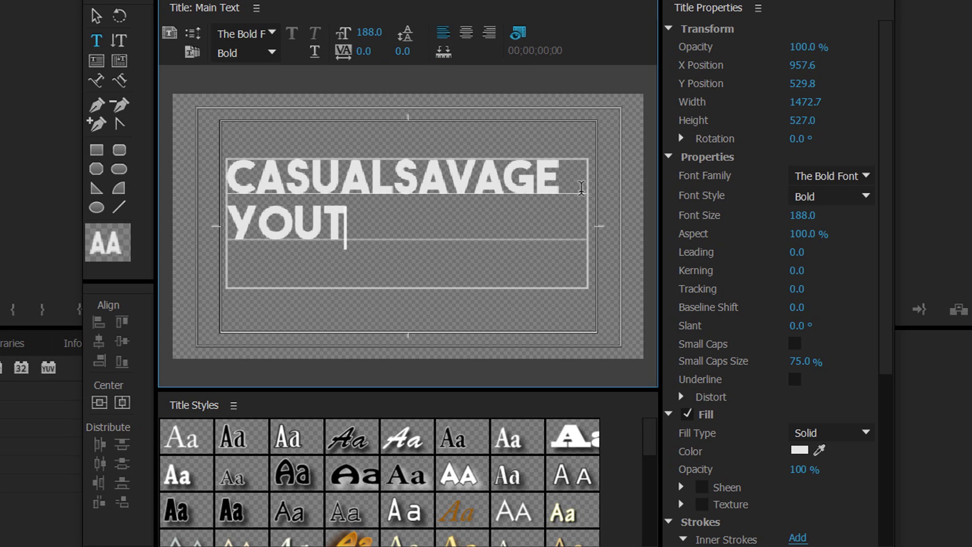
type("UBE")
- Try a leading of 156 on the YOUTUBE line and undo it
left_click_drag(446, 248, 217, 243)
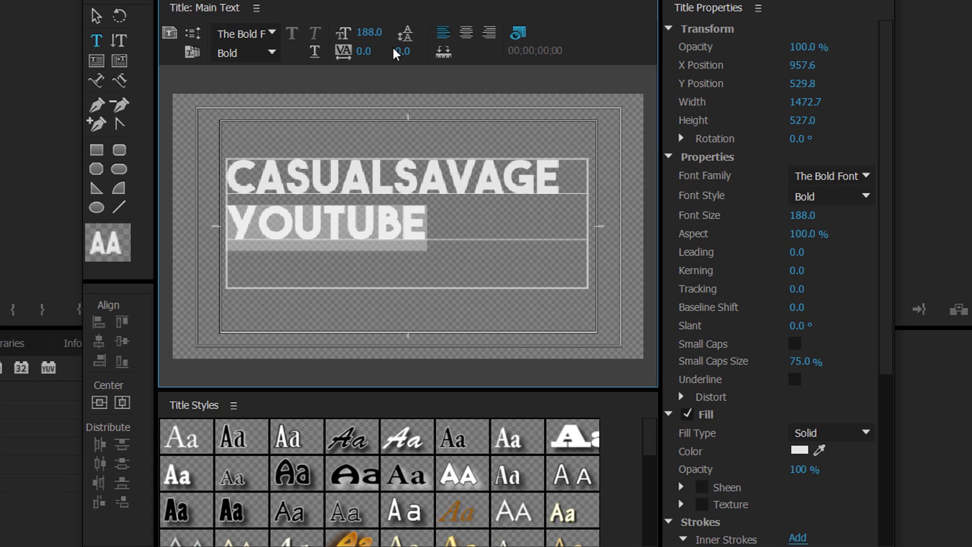
mouse_move(400, 53)
left_mouse_down()
mouse_move(537, 54)
mouse_move(409, 54)
left_mouse_up()
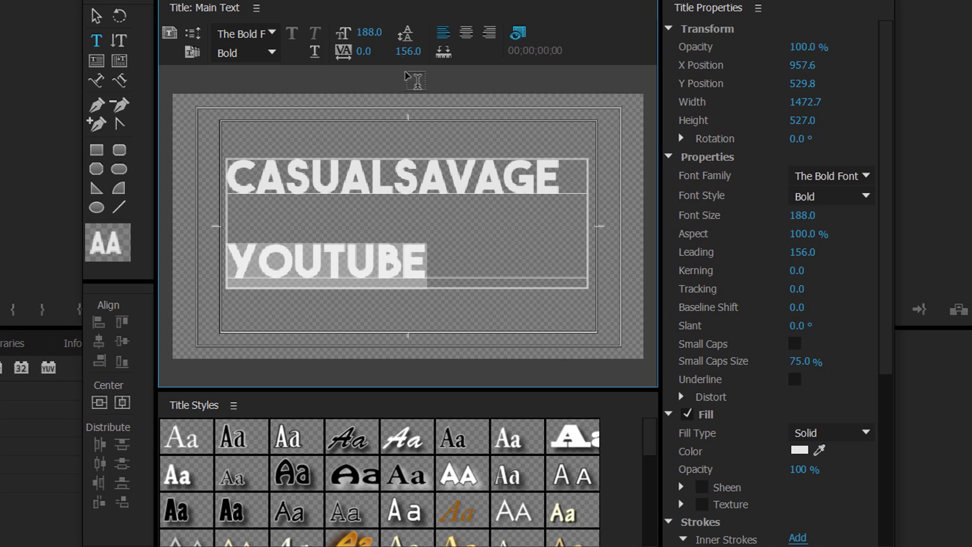
key("ctrl+z")
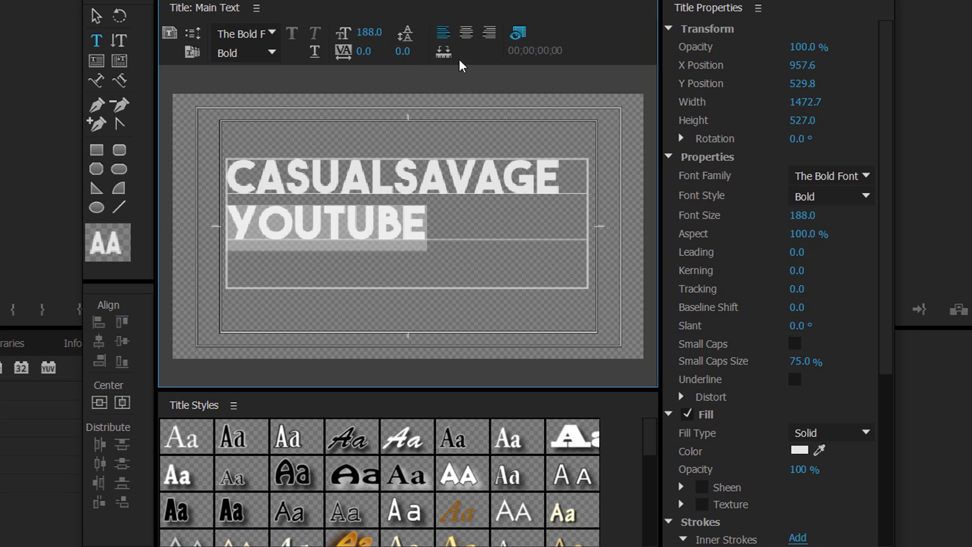
- Center-align the title text and widen its text box to 1518.7
left_click(468, 34)
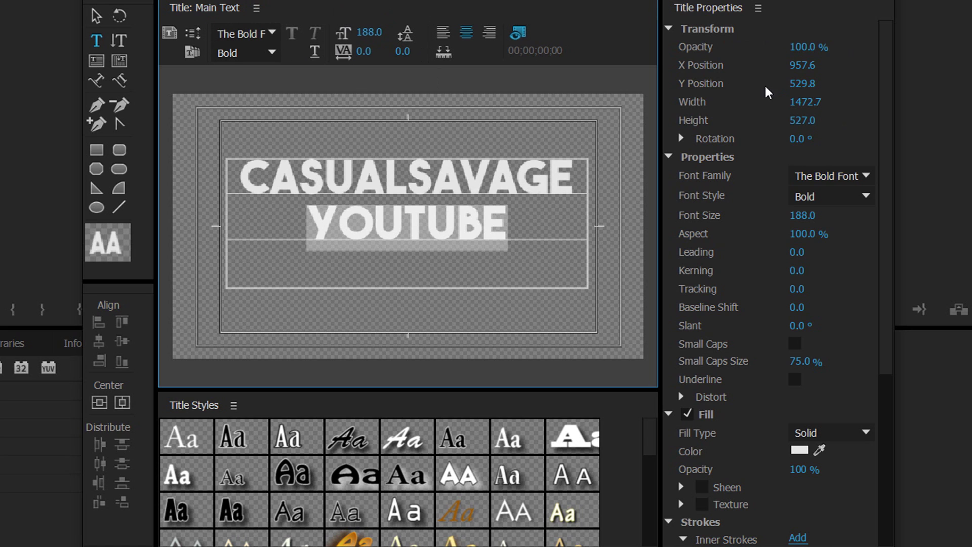
left_click_drag(885, 81, 905, 57)
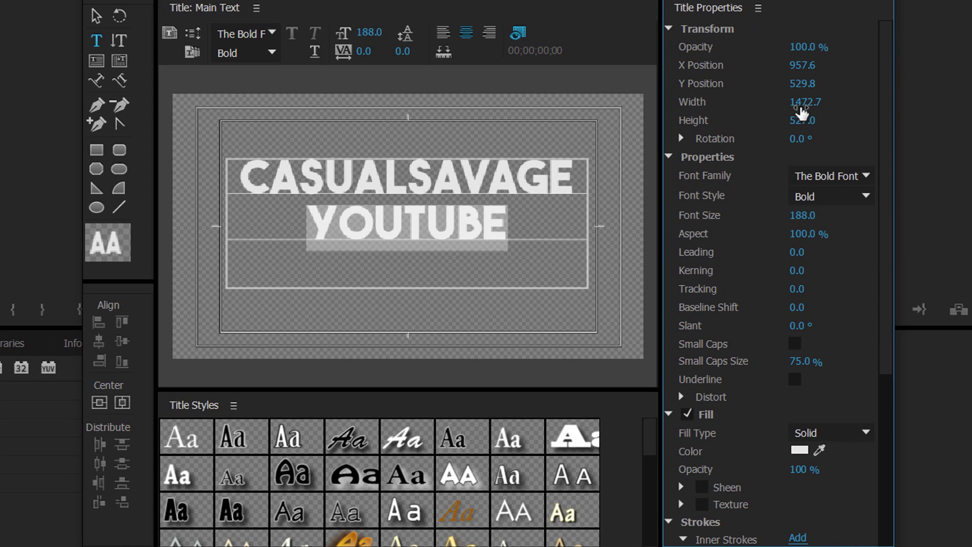
left_click_drag(802, 113, 825, 113)
- Expand the rotation setting, try rotating the text box, and reset its rotation to 0°
left_click(682, 138)
left_click_drag(801, 154, 792, 135)
left_click(808, 139)
type("0")
key("Return")
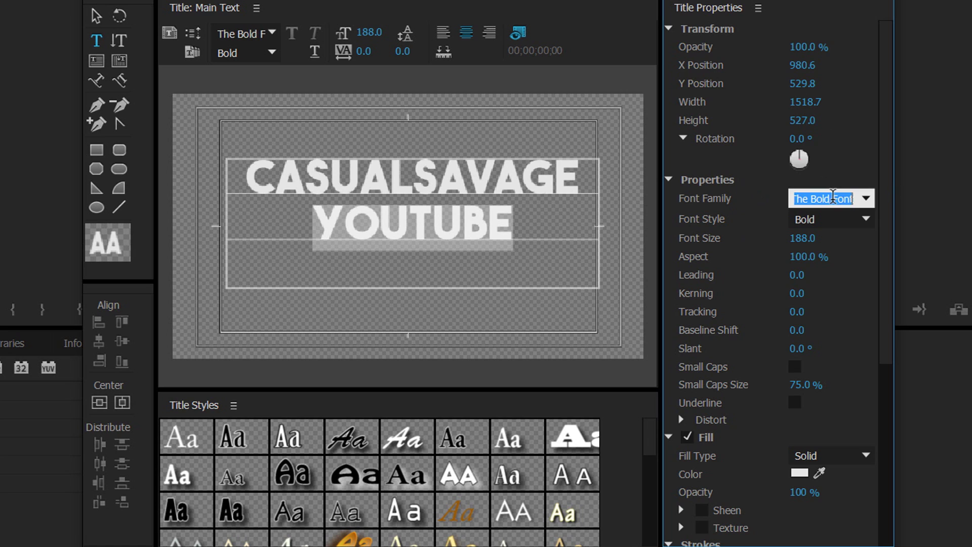
left_click(870, 201)
left_click(720, 219)
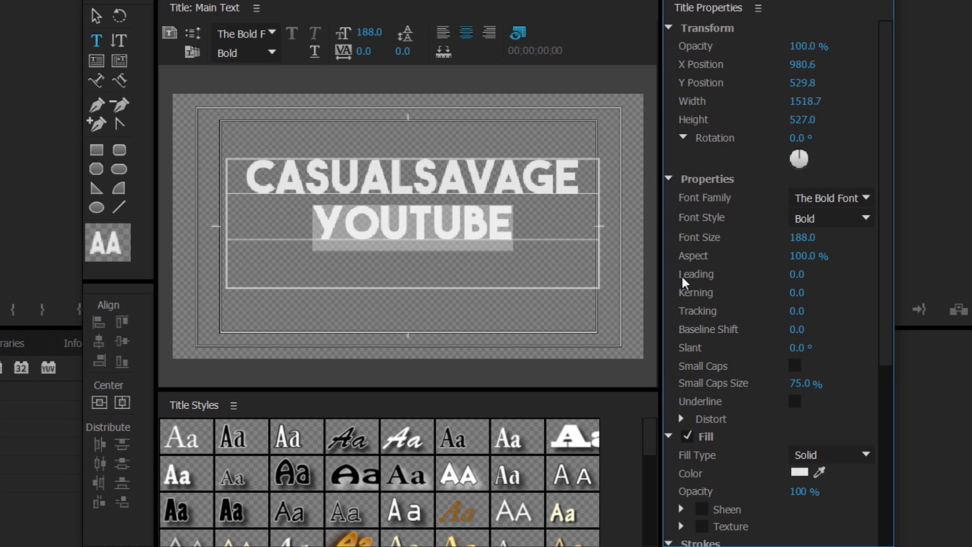
left_click(309, 176)
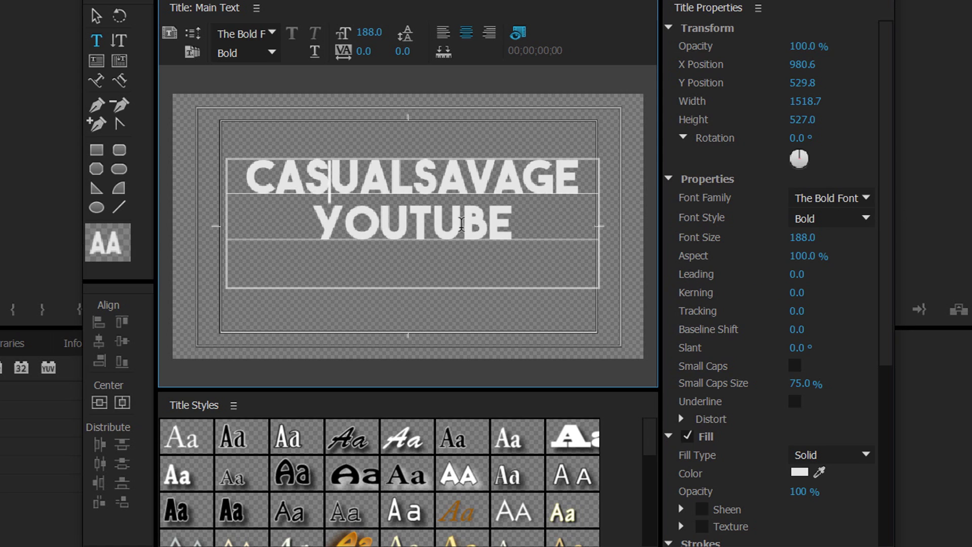
double_click(443, 223)
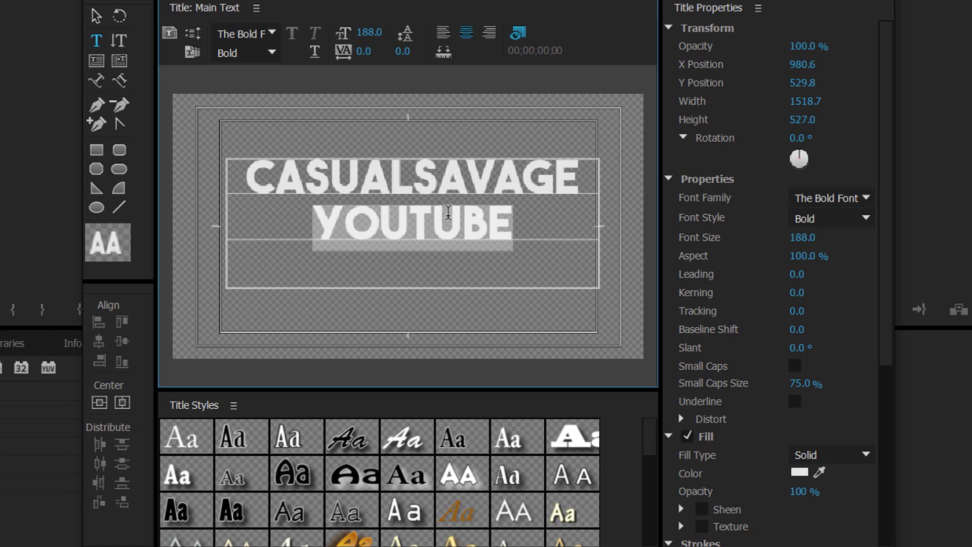
left_click(466, 177)
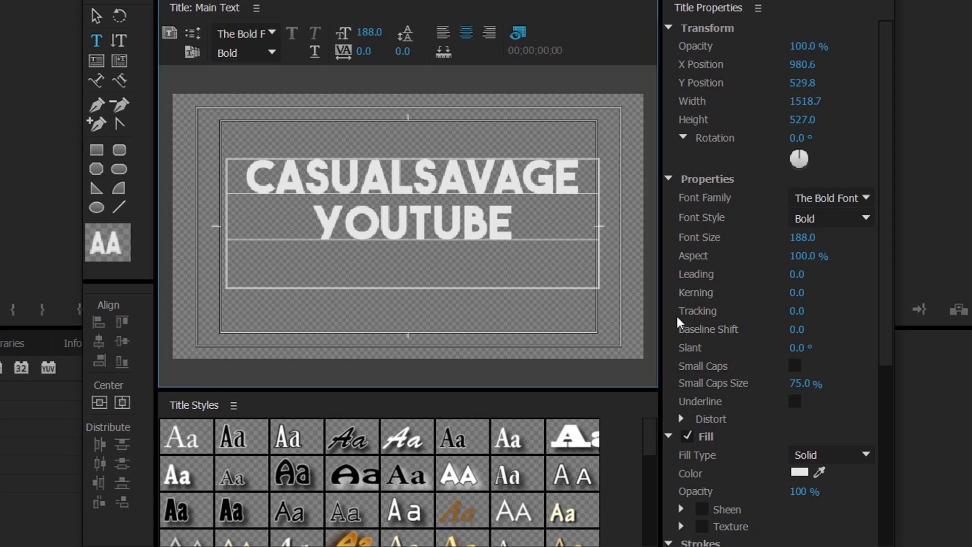
- Try a tracking of 66 on both lines of the title text and undo it
left_click(514, 222)
key("ctrl+a")
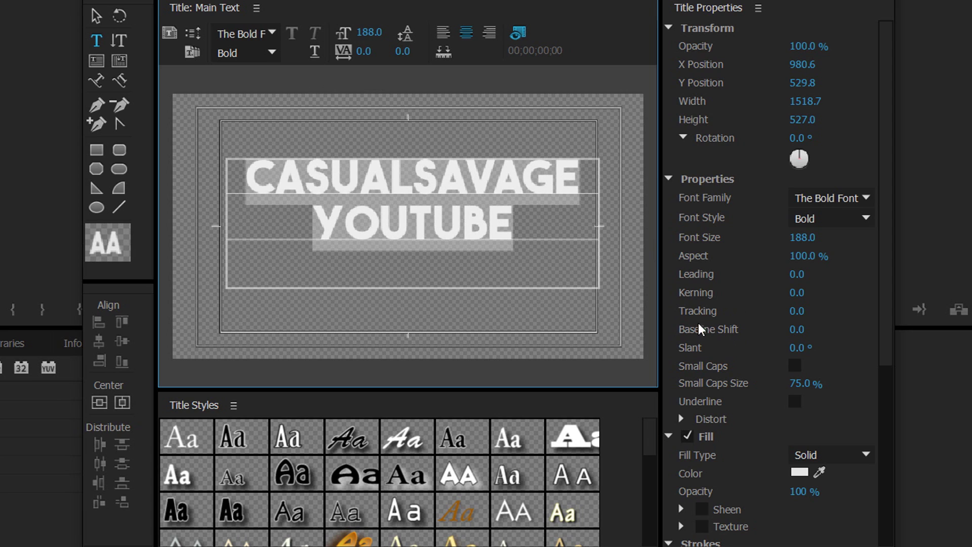
left_click(797, 312)
left_click_drag(797, 312, 830, 312)
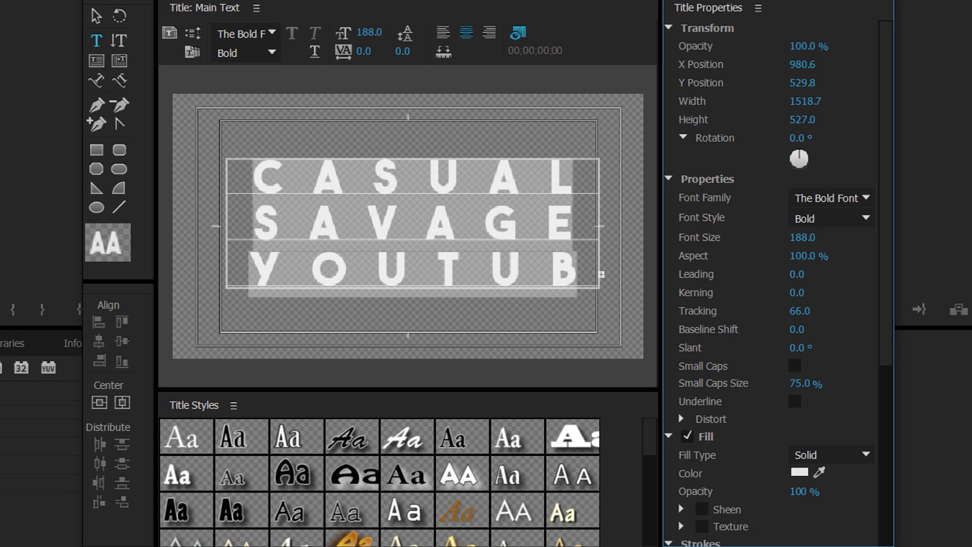
key("ctrl+z")
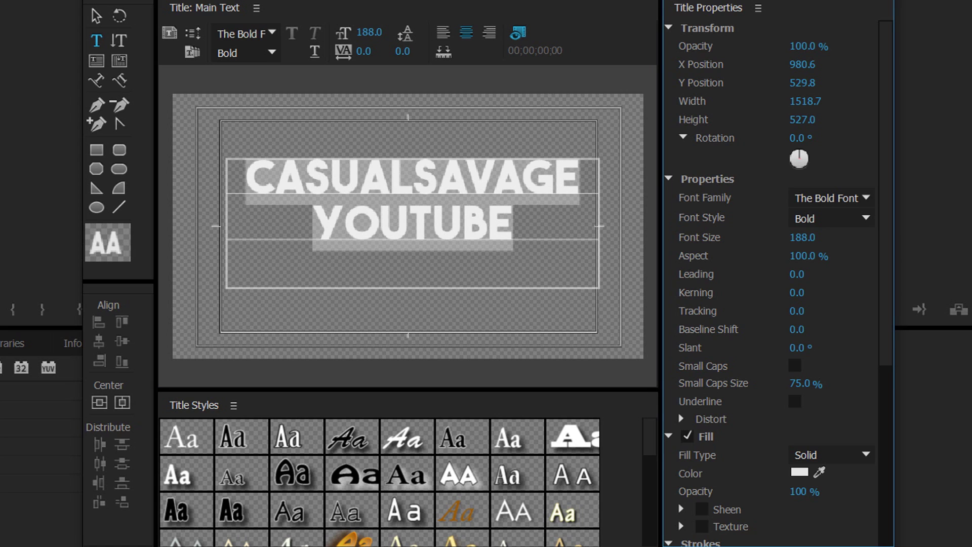
- Try a slant on the whole title text and undo it
left_click(794, 326)
left_click(752, 334)
mouse_move(812, 350)
left_mouse_down()
mouse_move(834, 349)
mouse_move(791, 350)
mouse_move(834, 349)
mouse_move(805, 349)
left_mouse_up()
key("ctrl+z")
- Try small caps on the whole title text and underlining, turning each option off again
left_click(276, 174)
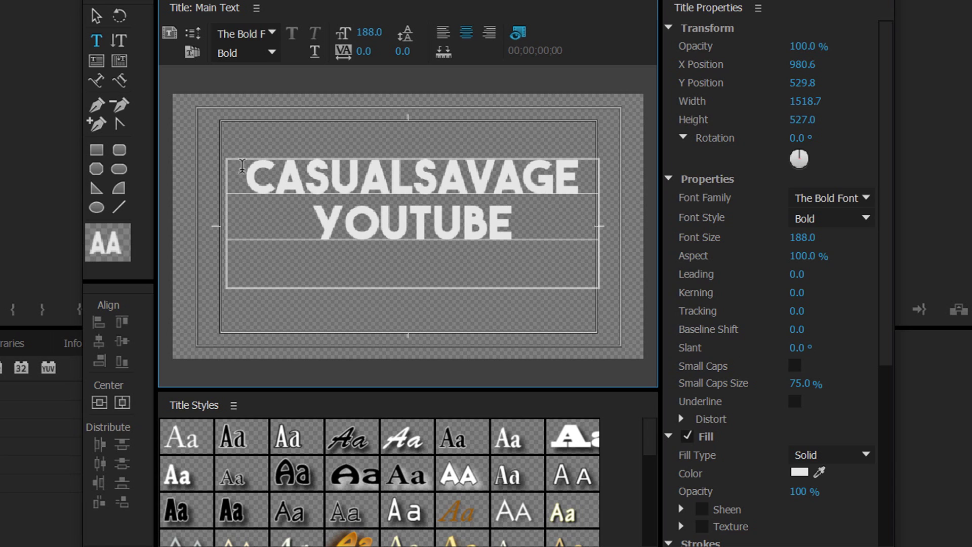
key("ctrl+a")
left_click(795, 366)
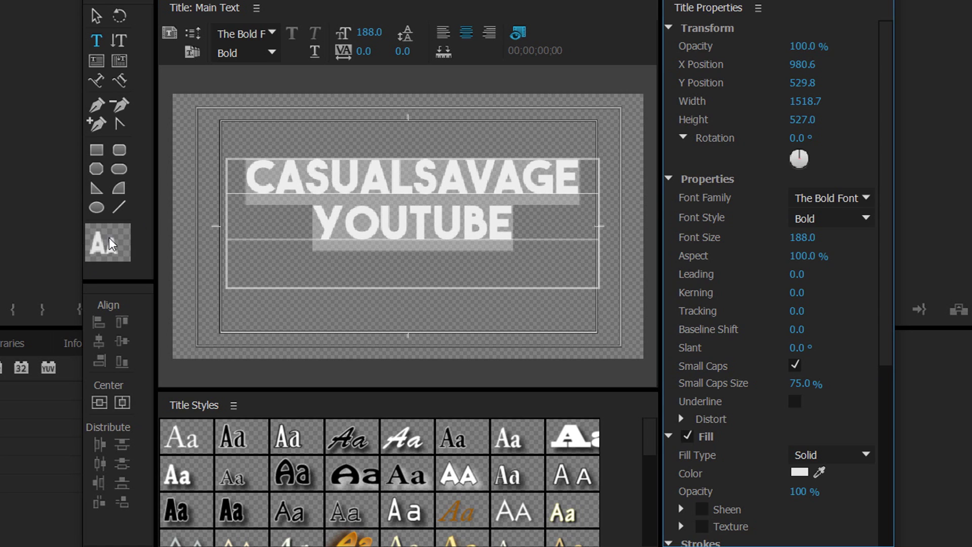
left_click(795, 366)
left_click(467, 182)
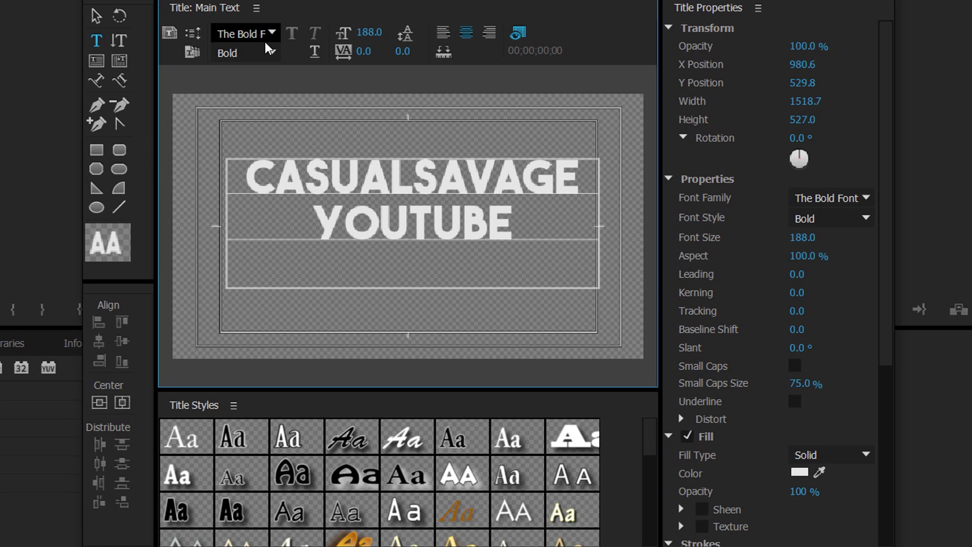
left_click(795, 401)
left_click(795, 401)
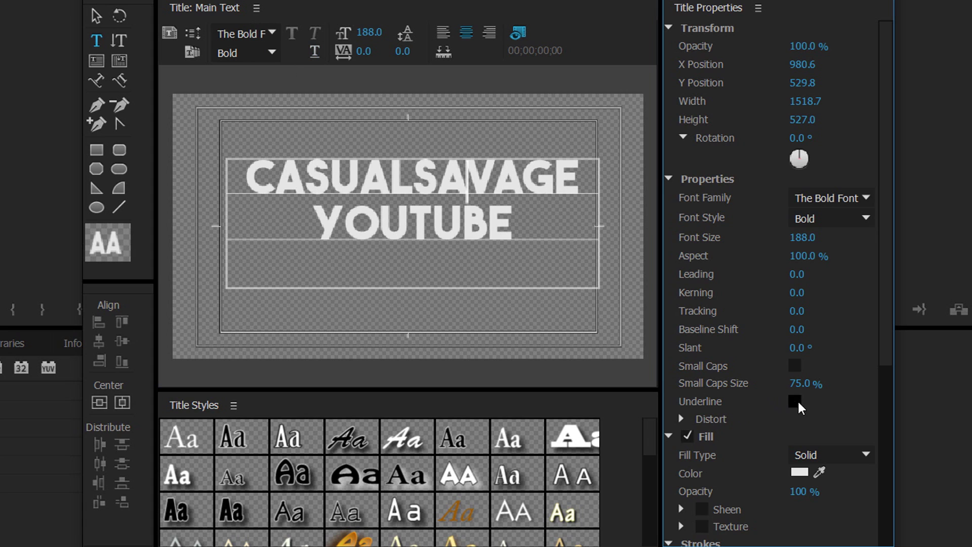
- Expand the Distort settings of the title text to show its X and Y values
left_click(681, 418)
mouse_move(816, 439)
left_mouse_down()
mouse_move(792, 438)
mouse_move(826, 439)
mouse_move(816, 439)
left_mouse_up()
- Try the Eliminate and Ghost fill types on the title text, undoing each one
scroll(771, 181, "down", 6)
left_click(860, 179)
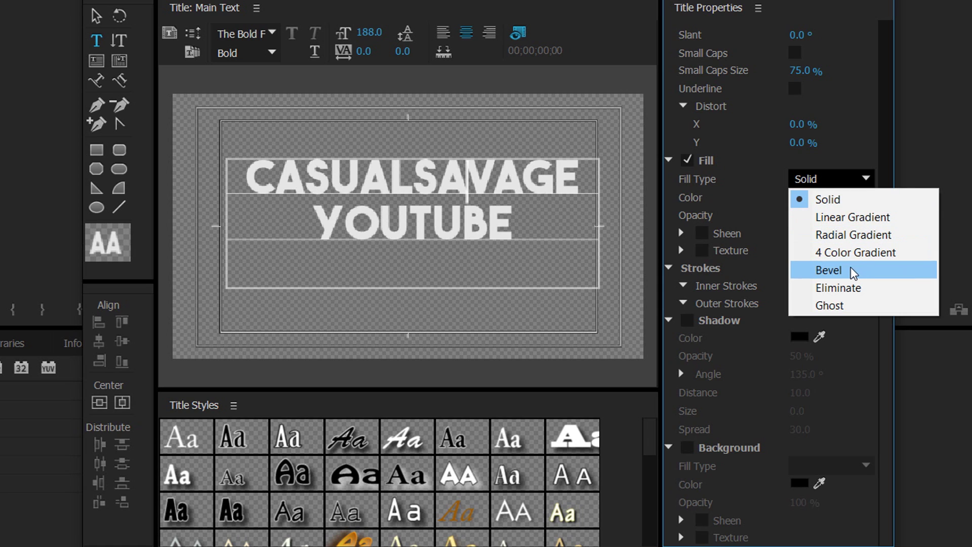
left_click(862, 295)
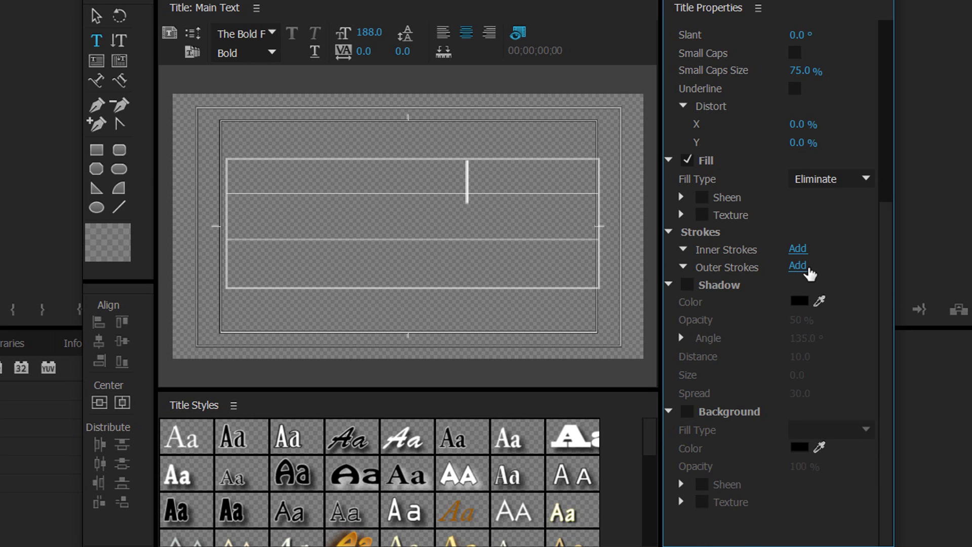
key("ctrl+z")
left_click(845, 178)
left_click(861, 304)
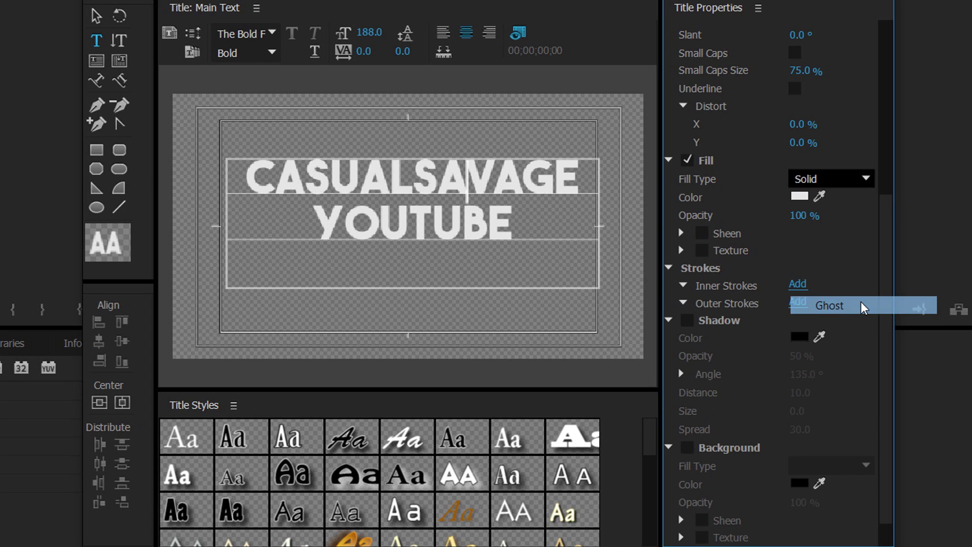
key("ctrl+z")
- Set the title text's fill type to 4 Color Gradient
left_click(831, 178)
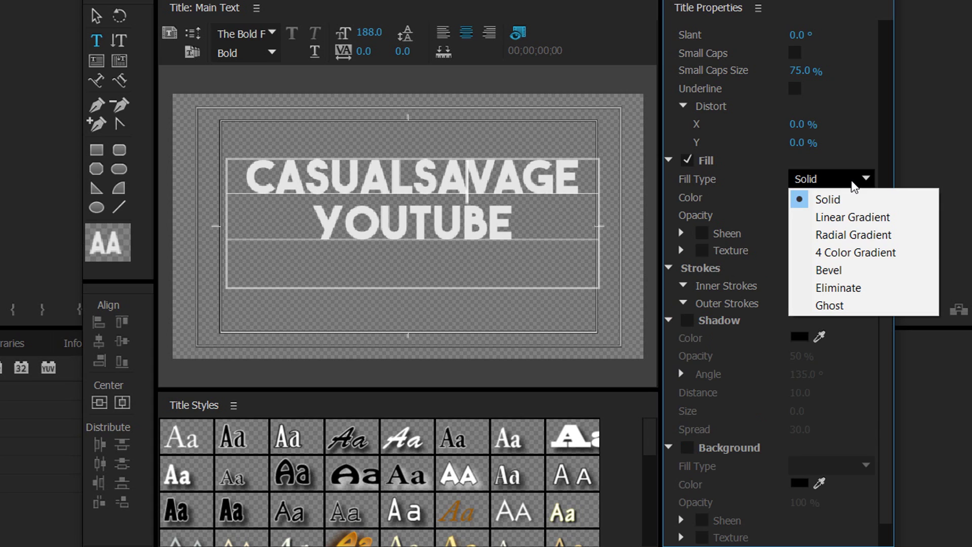
left_click(864, 256)
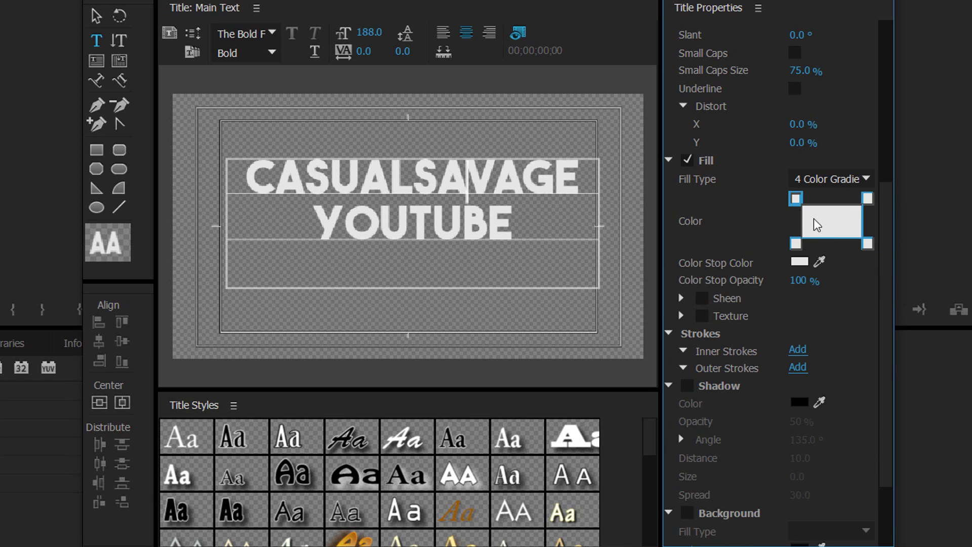
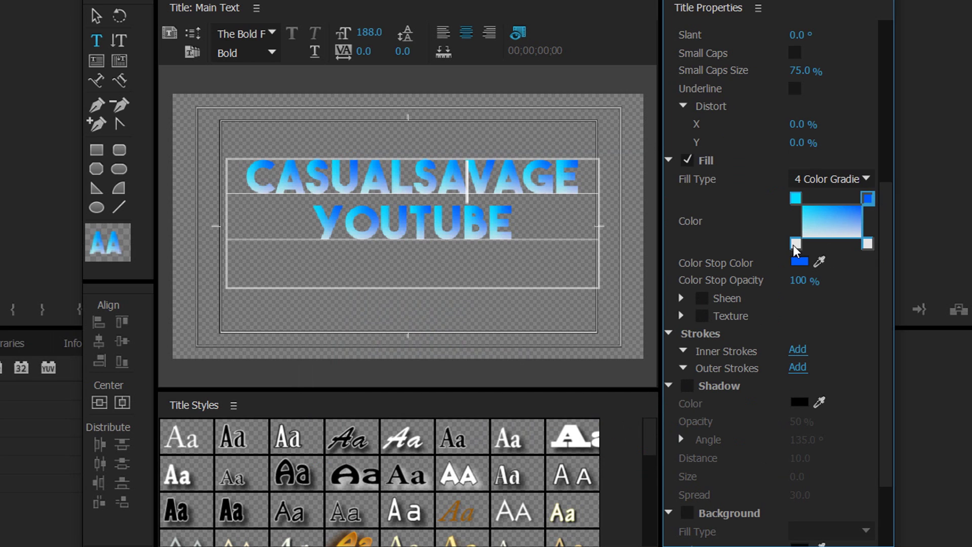
- Set the gradient's lower-left color stop to blue 001AFF
double_click(666, 433)
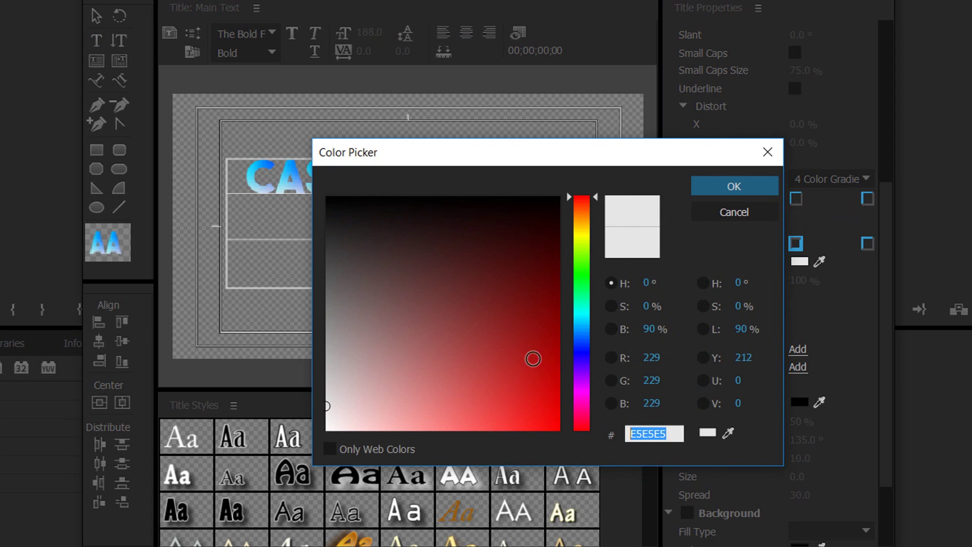
left_click(589, 339)
left_click(588, 348)
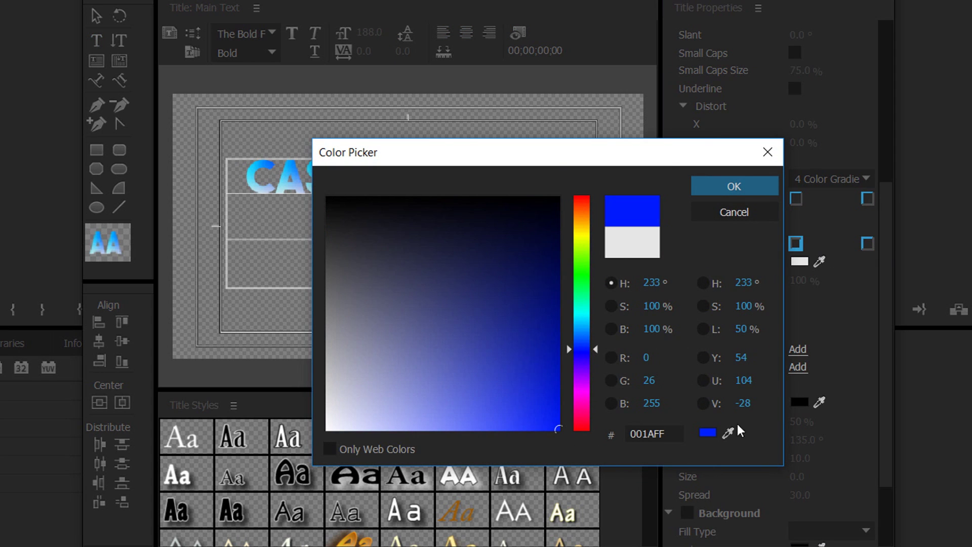
left_click(743, 188)
- Set the gradient's lower-right color stop to blue 1100FF
double_click(868, 244)
type("001AFF")
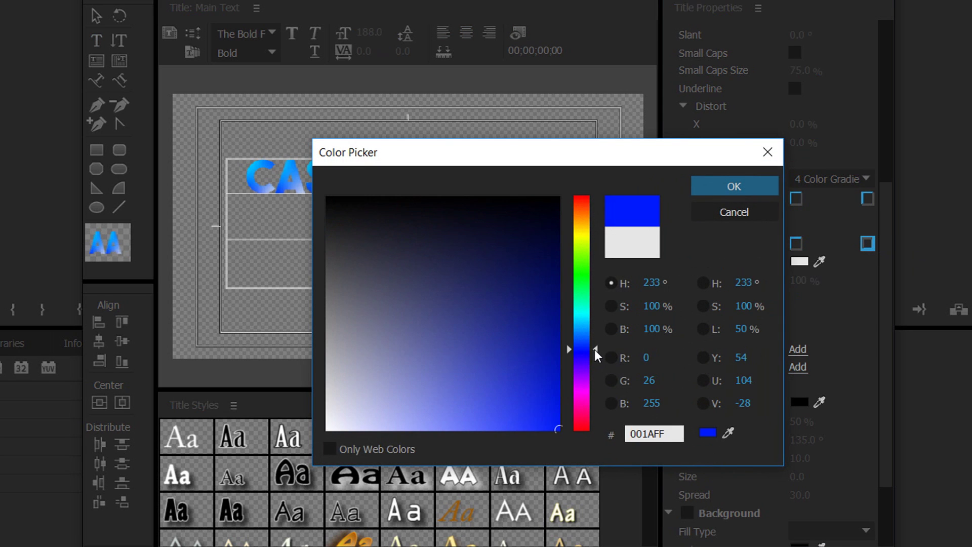
left_click(594, 353)
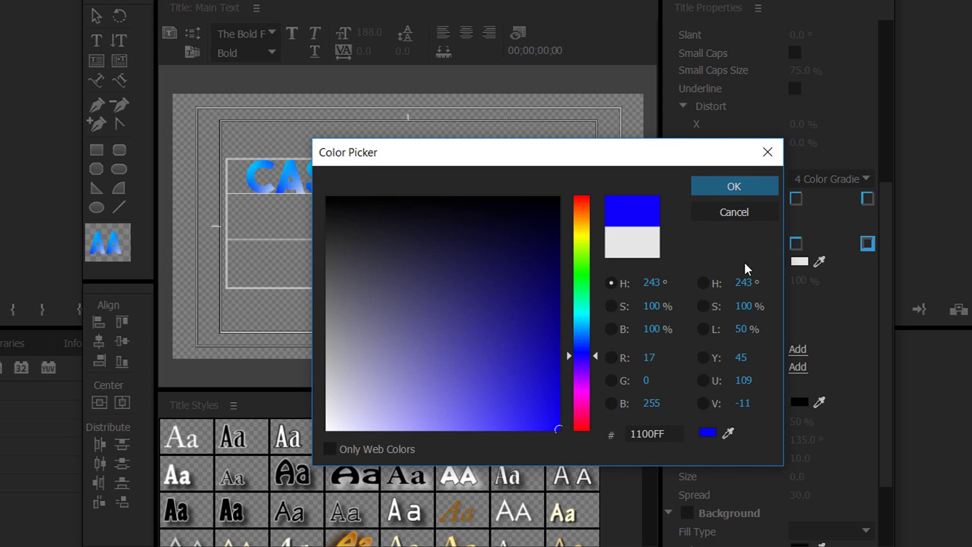
left_click(750, 188)
left_click(446, 240)
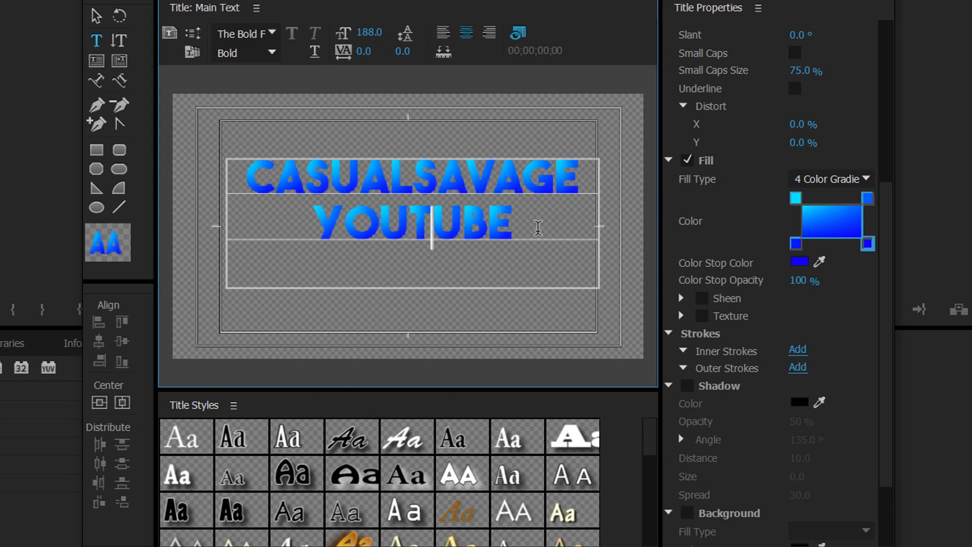
- Reduce the color stop opacity of the gradient's lower-left stop
left_click(830, 274)
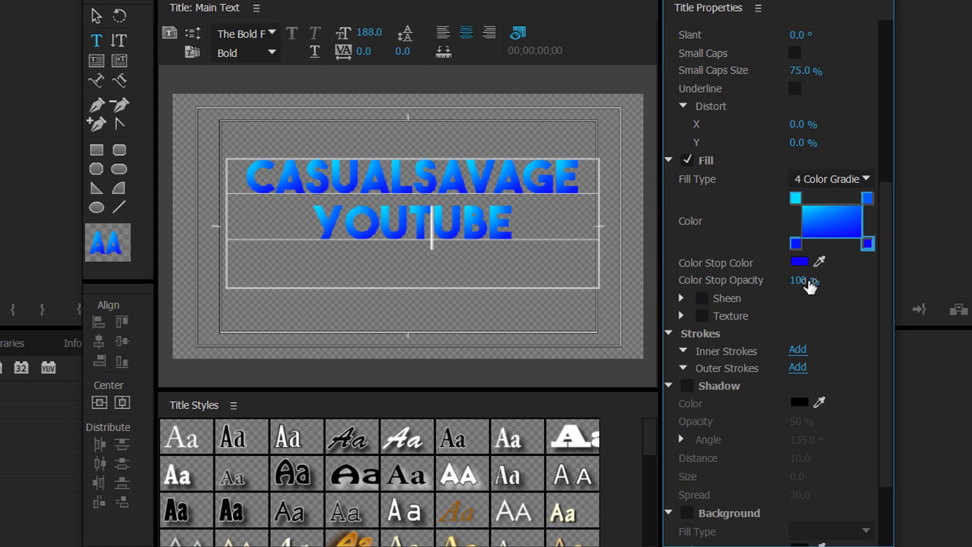
left_click(798, 242)
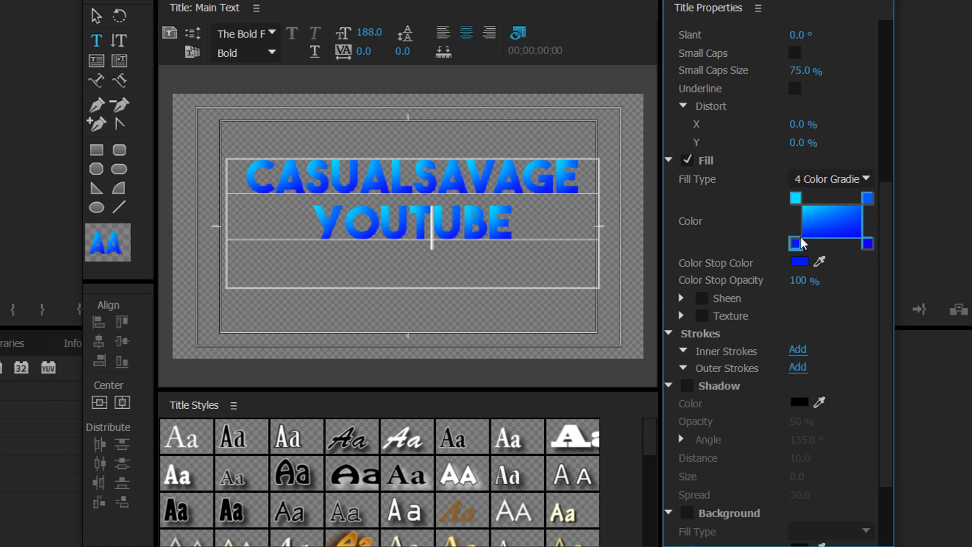
left_click_drag(805, 280, 775, 280)
- Set the color stop opacity of the gradient's upper-right and lower-right stops to 0%
left_click(870, 198)
left_click_drag(804, 280, 775, 280)
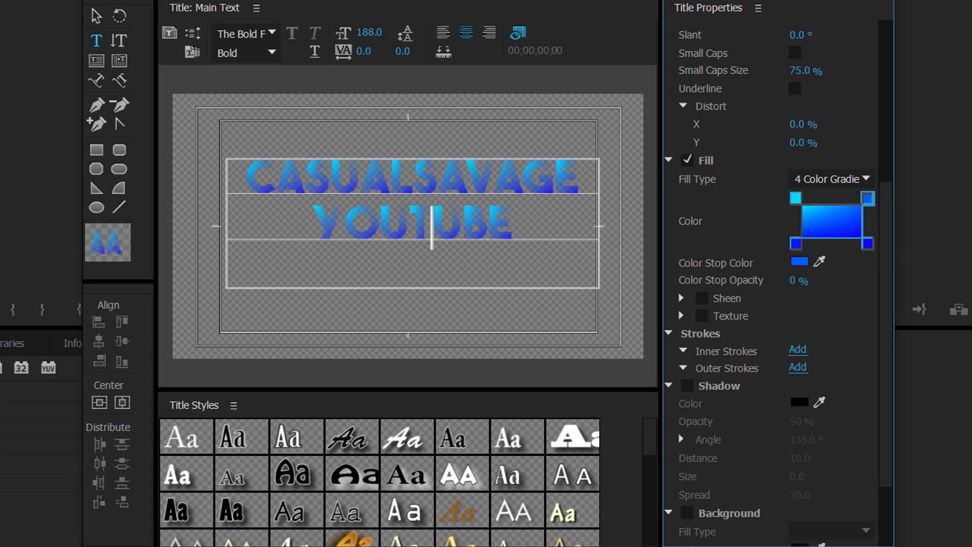
left_click(870, 244)
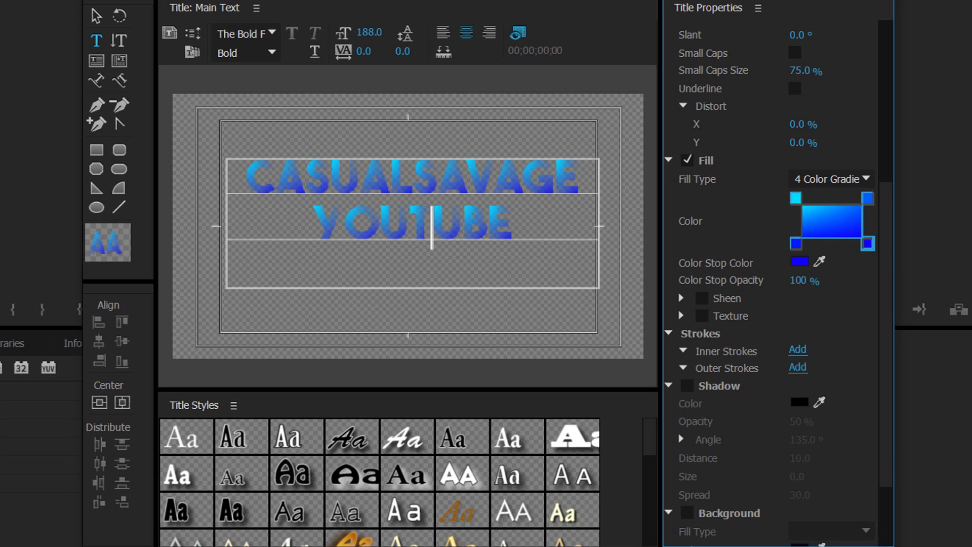
left_click_drag(805, 280, 786, 300)
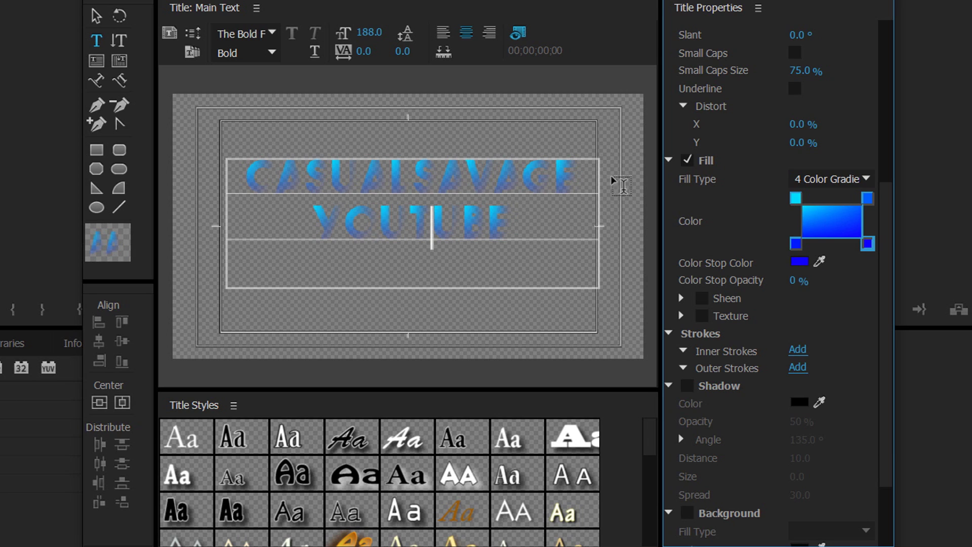
- Undo the opacity reductions on the gradient's color stops
key("ctrl+z")
key("ctrl+z")
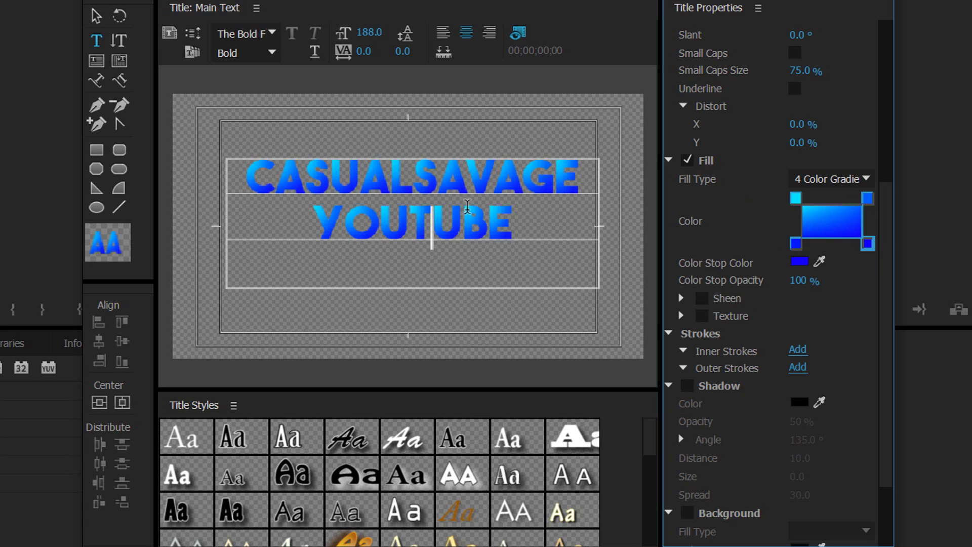
- Try out the Sheen and Texture options of the text fill, switching each one off again
left_click(702, 299)
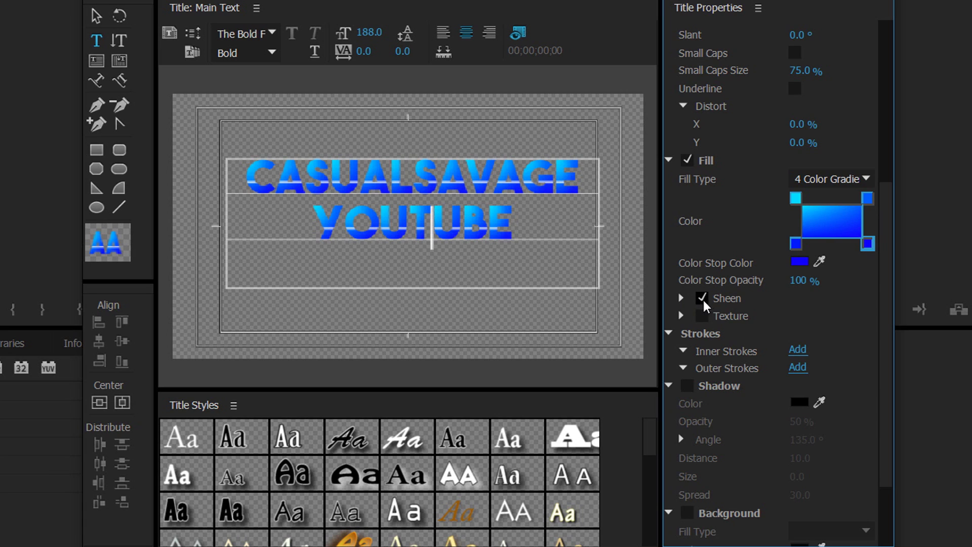
left_click(702, 299)
left_click(702, 315)
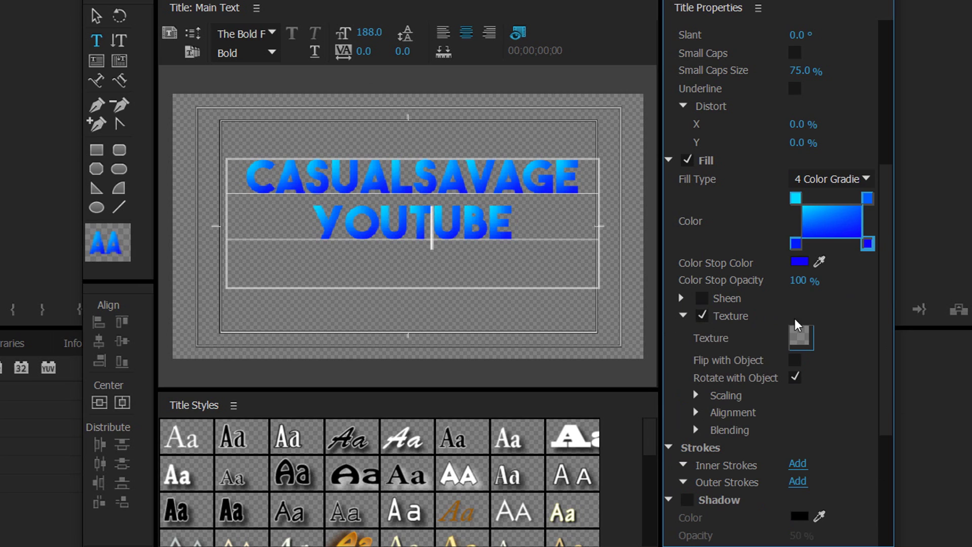
left_click(701, 315)
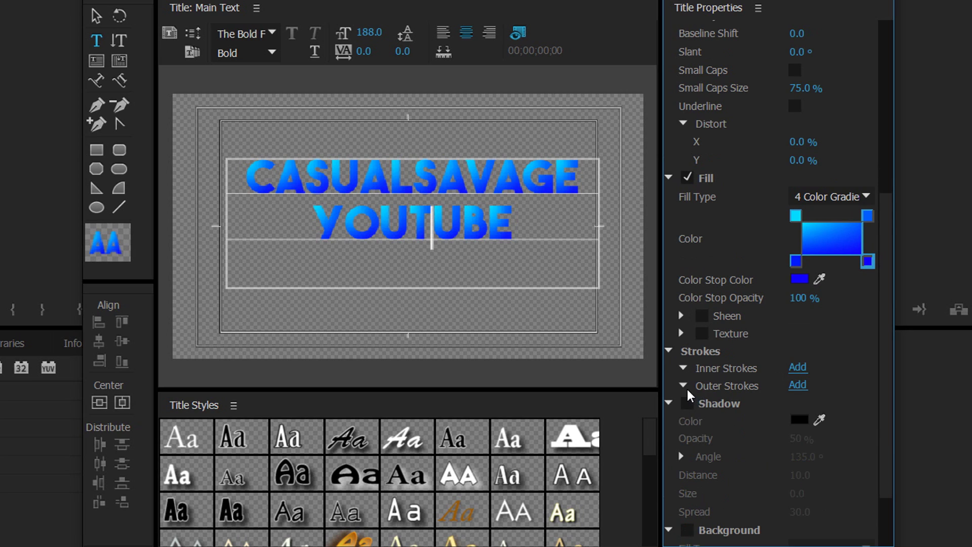
- Add an inner stroke to the title text and set its color to white FFFFFF
left_click(797, 369)
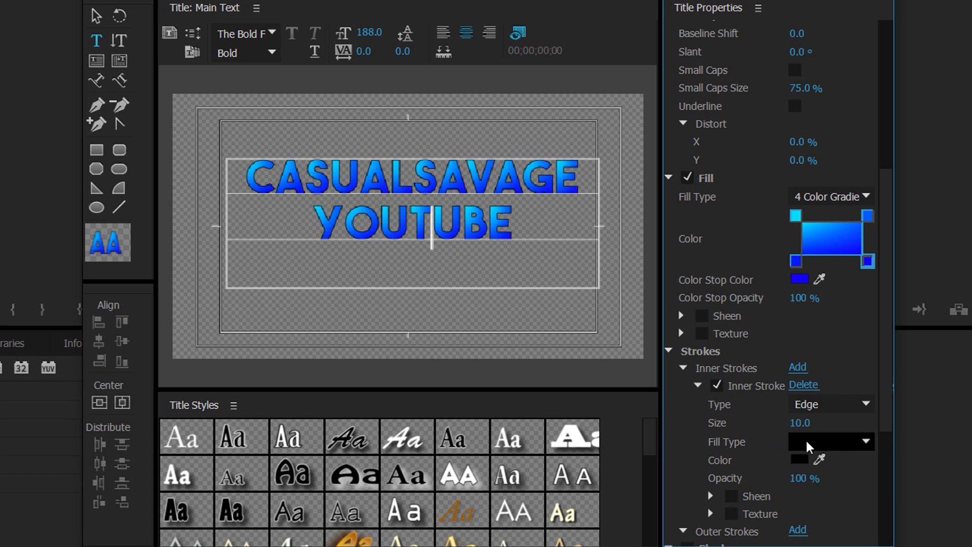
left_click(800, 459)
left_click_drag(421, 290, 327, 431)
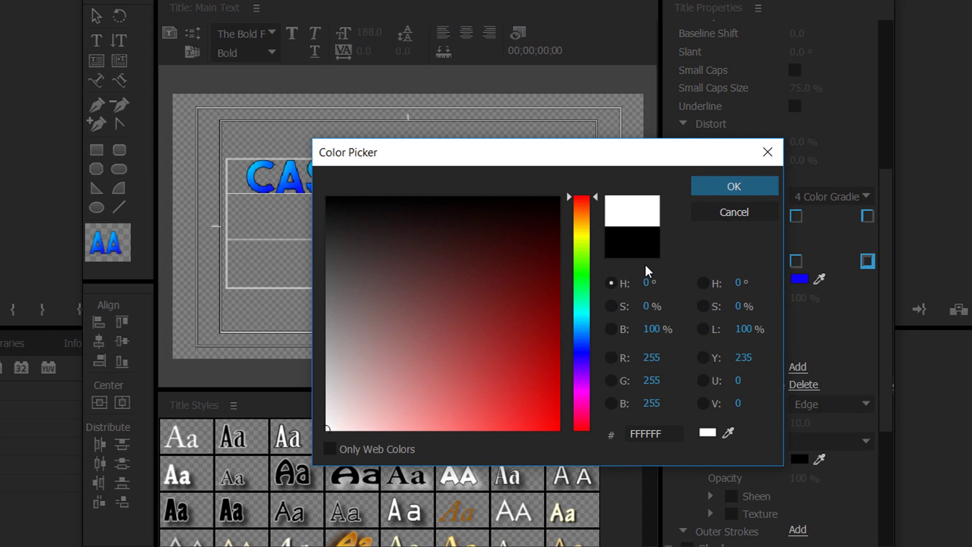
left_click(719, 188)
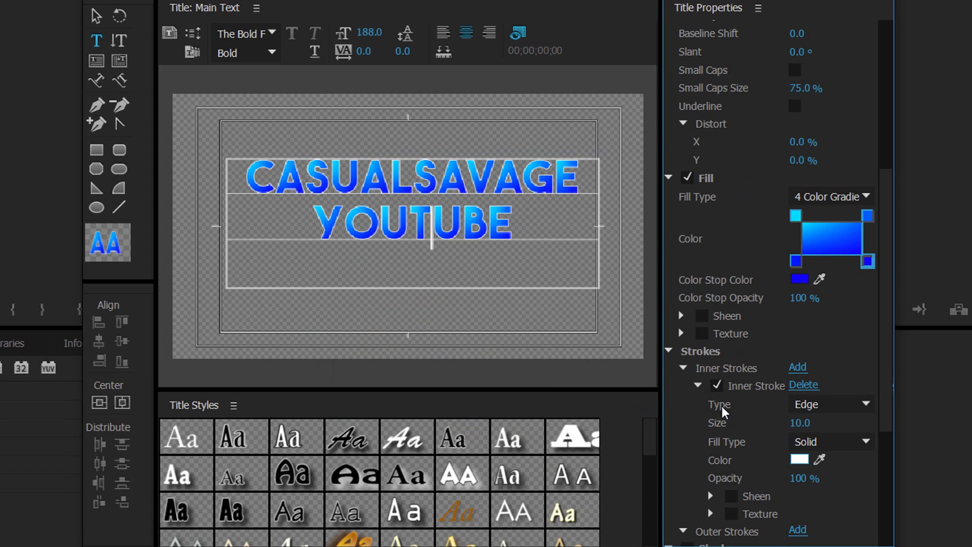
- Try the Depth and Drop Face types on the inner stroke, returning it to Edge
left_click(858, 404)
left_click(858, 424)
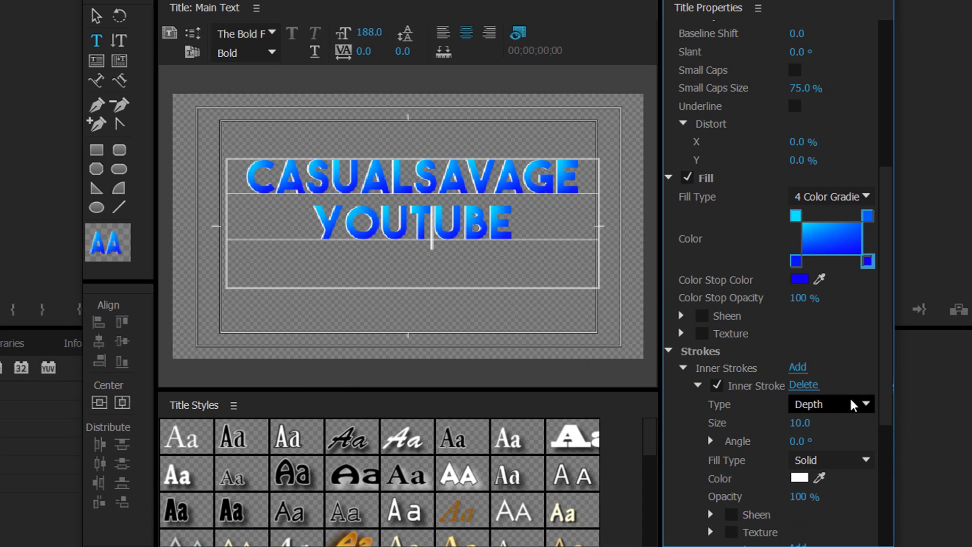
left_click(853, 406)
left_click(850, 458)
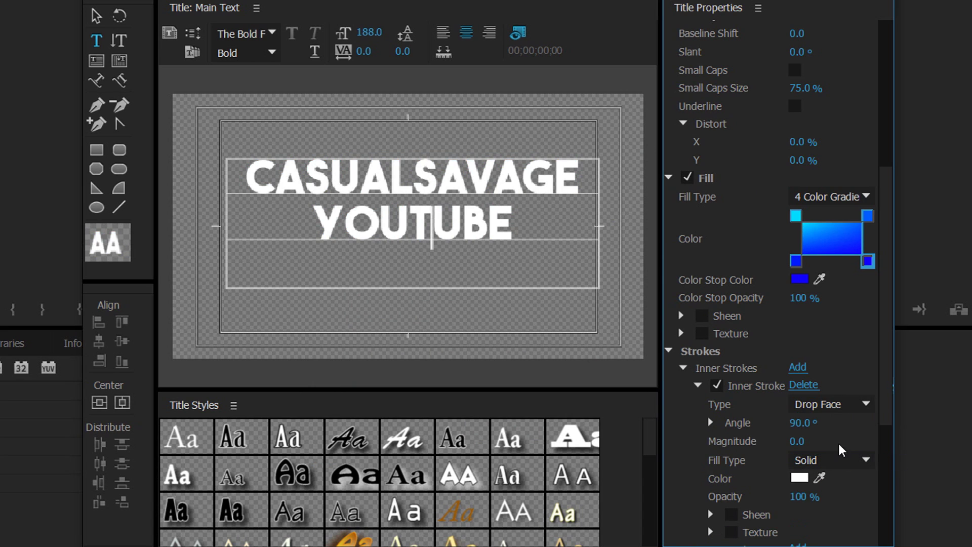
left_click(835, 405)
left_click(832, 441)
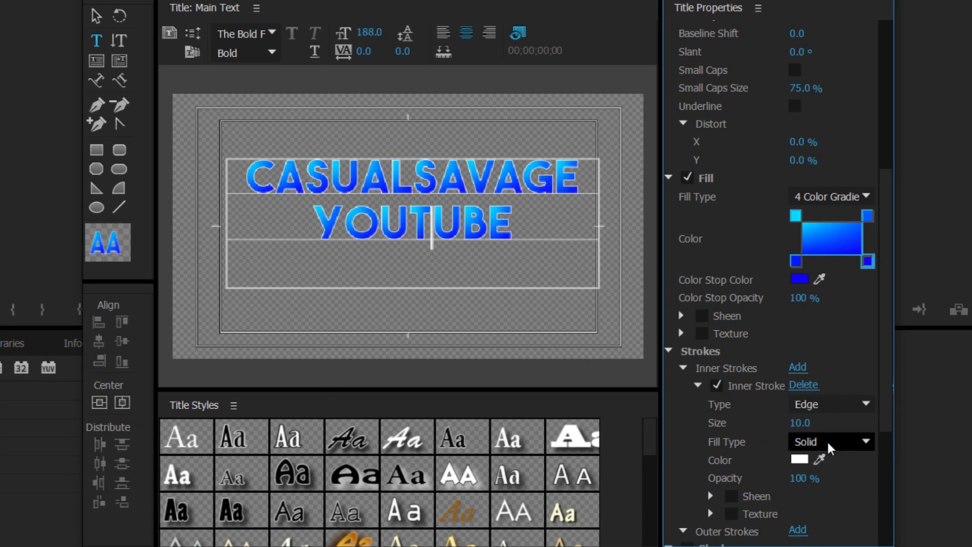
left_click(856, 404)
left_click(851, 423)
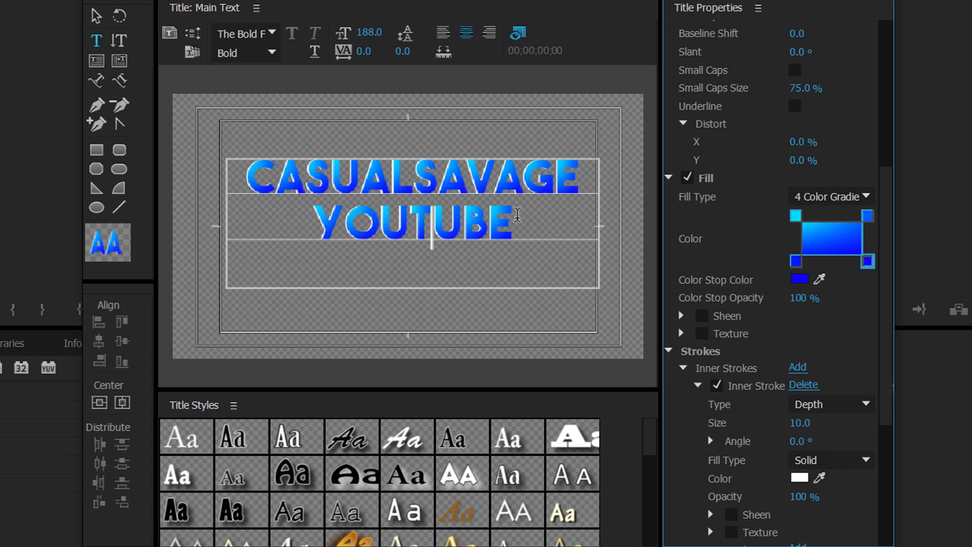
left_click(812, 404)
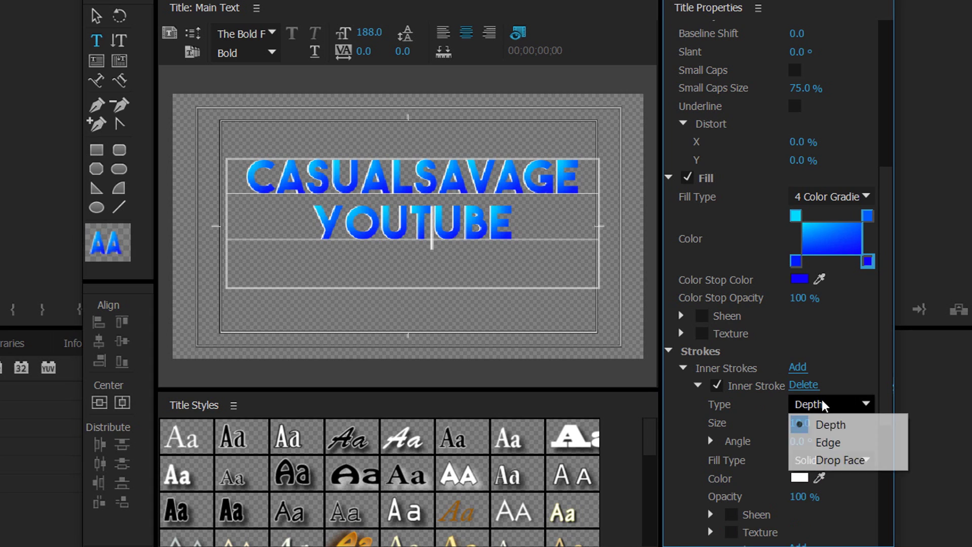
left_click(833, 443)
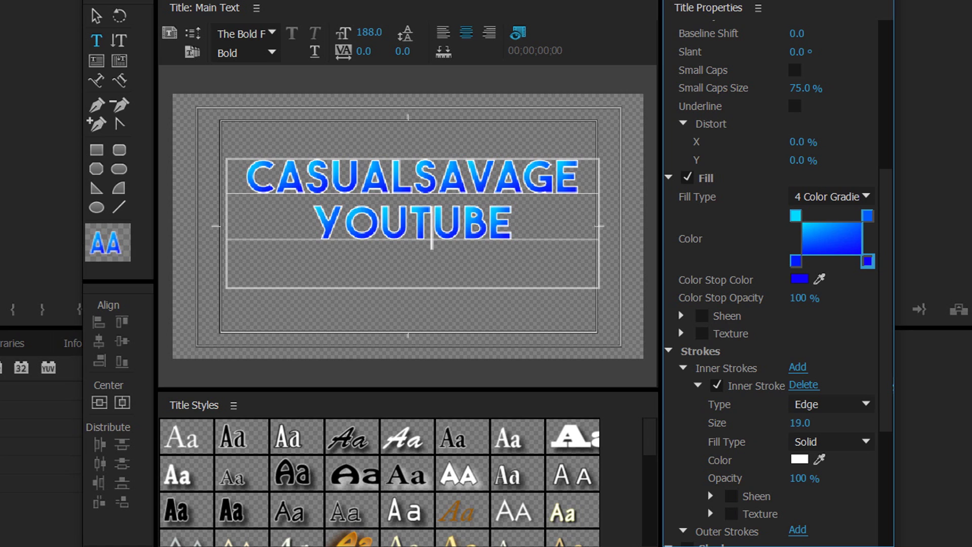
- Set the inner stroke's size to 20 and collapse the inner stroke settings
left_click(800, 422)
type("20")
key("Return")
left_click(698, 386)
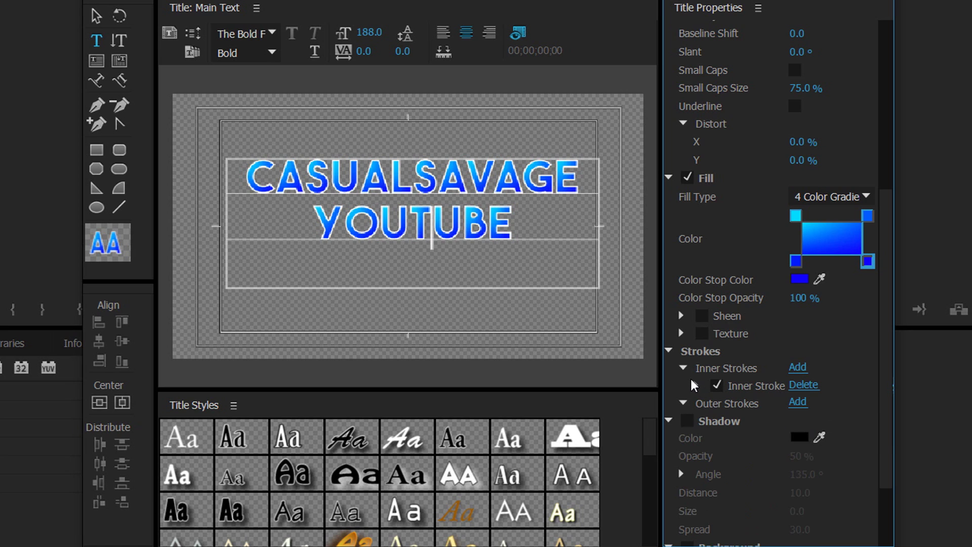
left_click(684, 369)
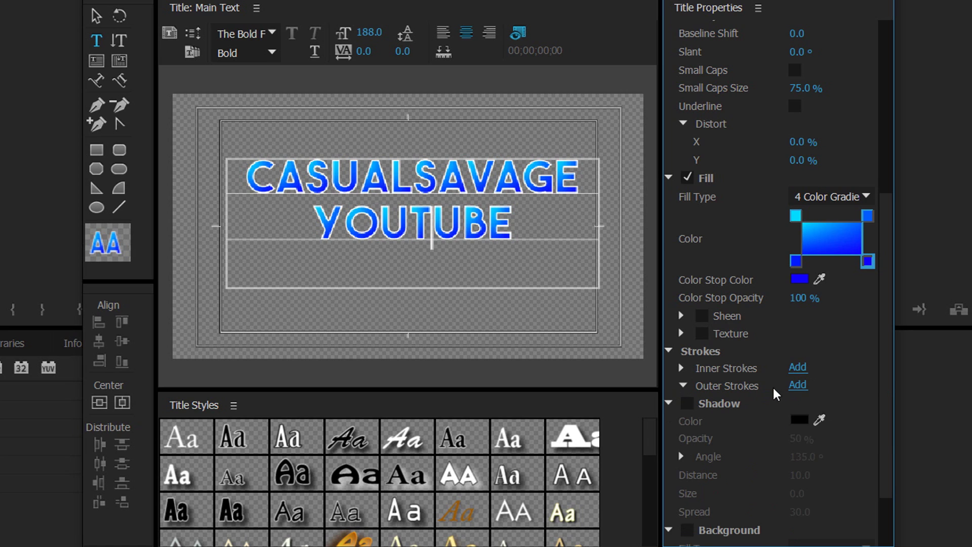
- Add an outer stroke to the title text and set its size to 32, keeping the Solid fill type
left_click(797, 385)
scroll(788, 430, "down", 2)
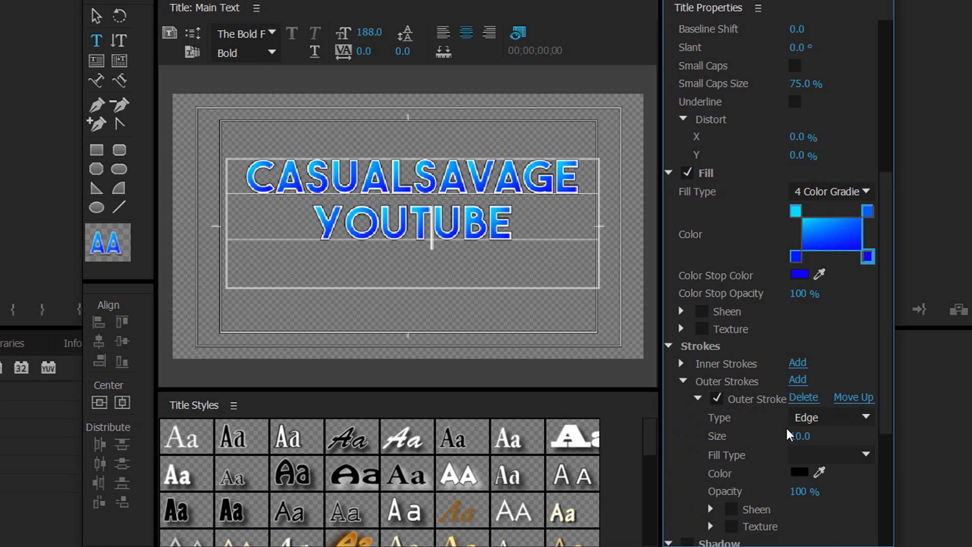
scroll(792, 435, "down", 2)
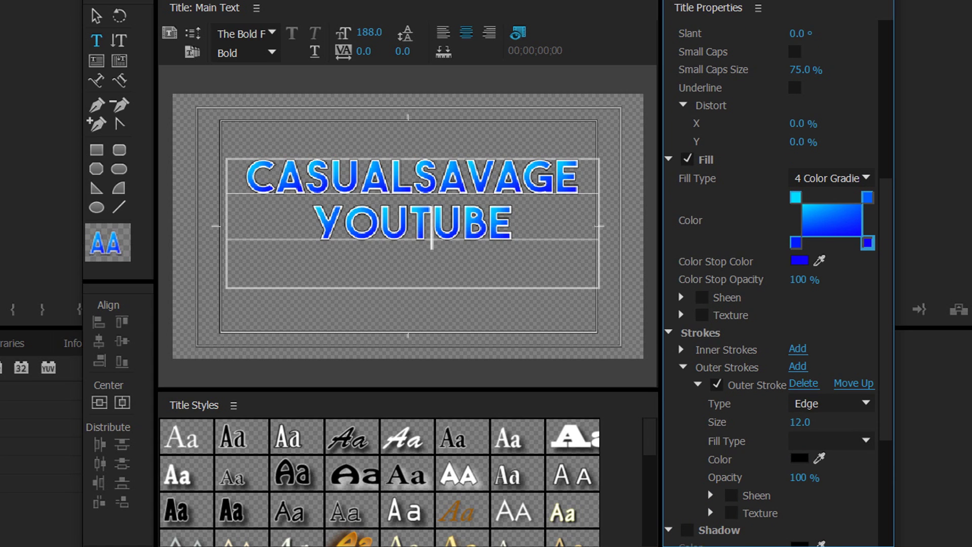
left_click_drag(800, 422, 831, 422)
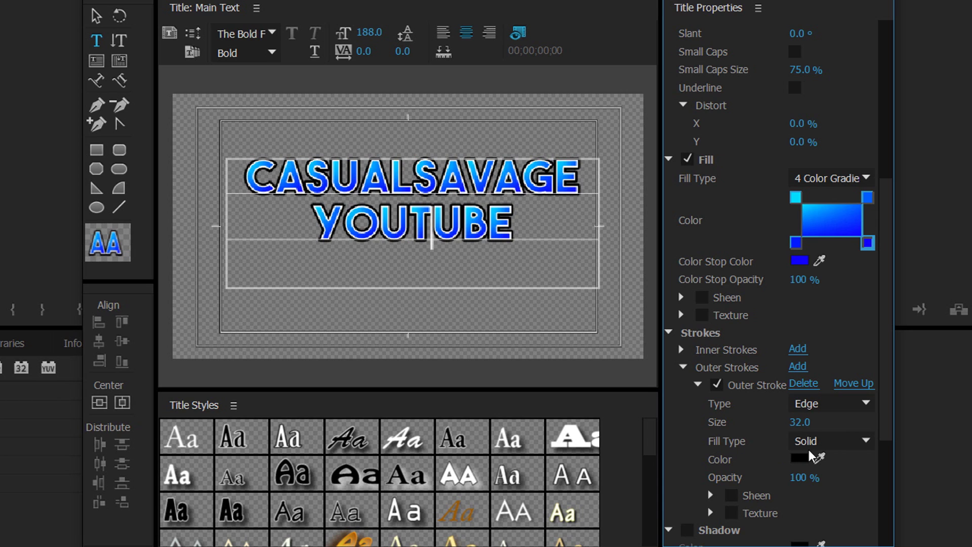
left_click(838, 444)
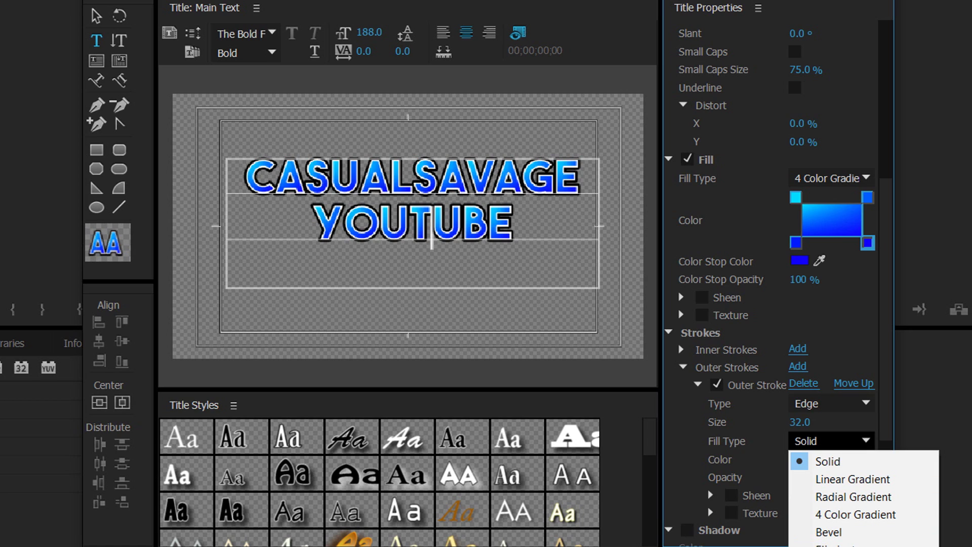
left_click(713, 412)
- Try out a shadow on the title text and switch it off again
scroll(713, 413, "down", 5)
left_click(687, 320)
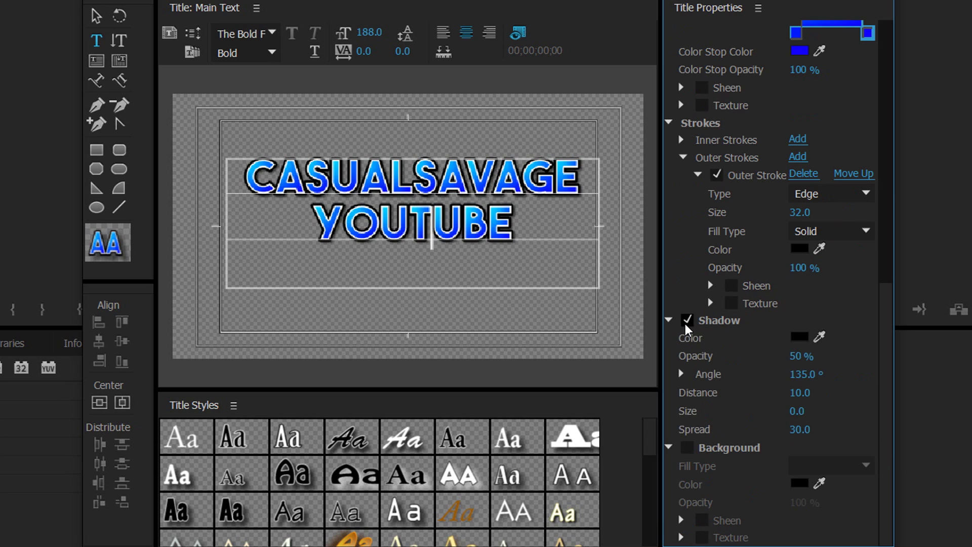
left_click(687, 322)
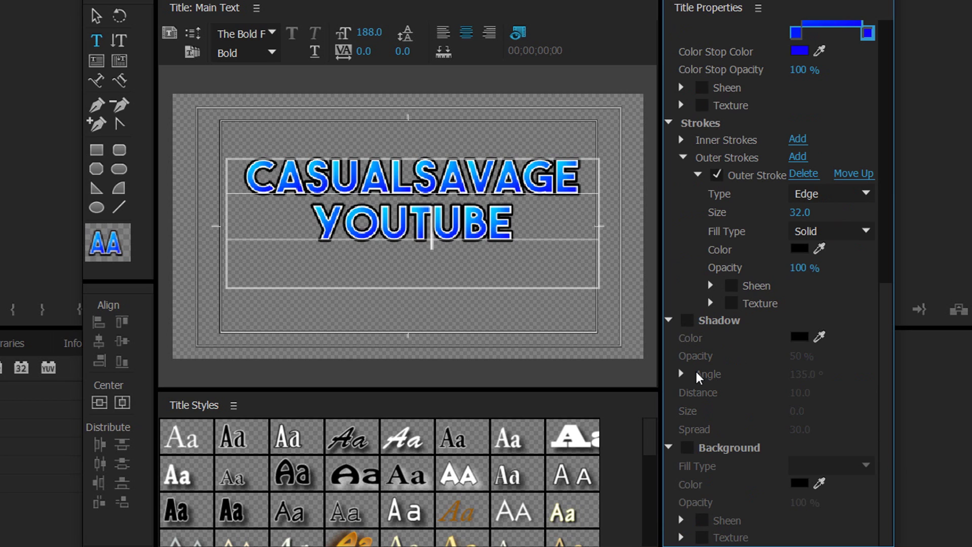
- Try out a solid background behind the title with its color set to white FFFFFF
left_click(688, 448)
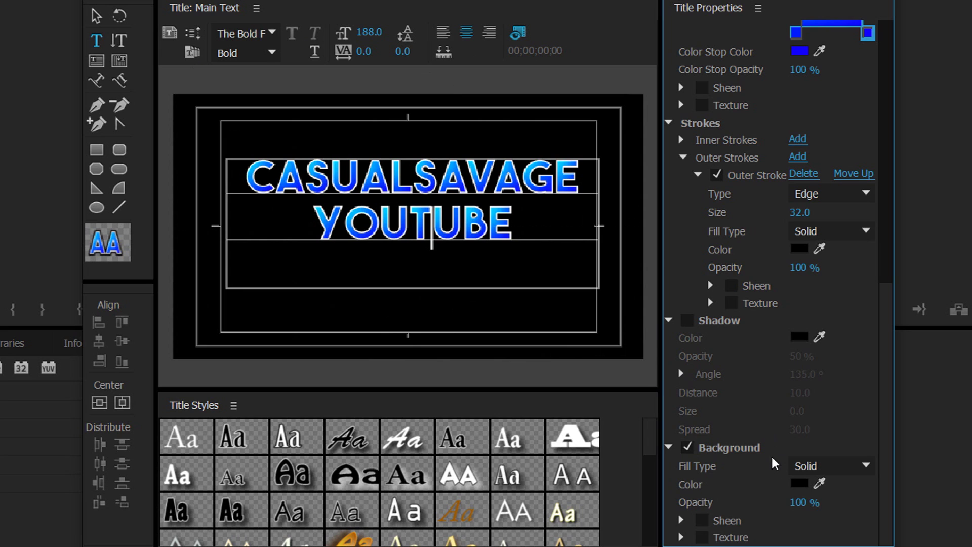
left_click(807, 466)
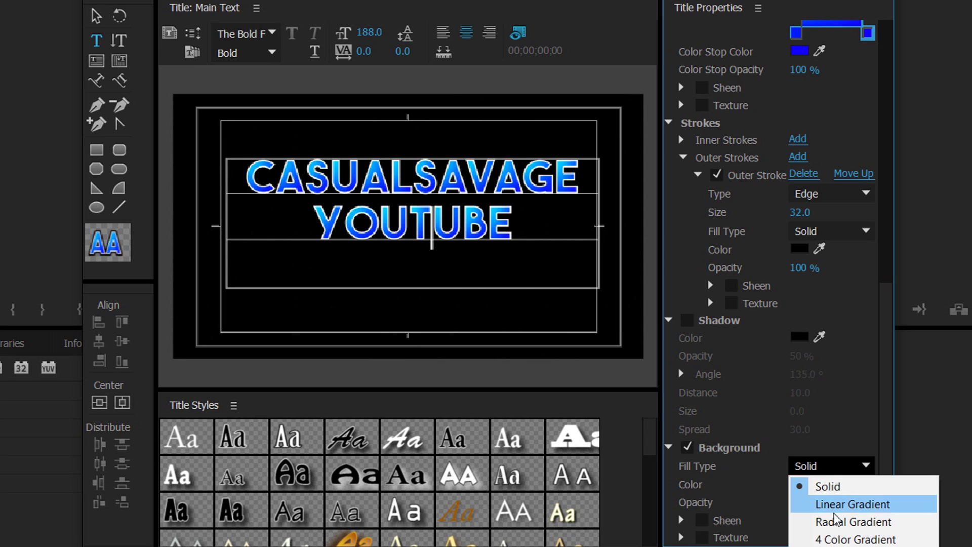
left_click(693, 497)
left_click(800, 485)
left_click_drag(484, 321, 329, 197)
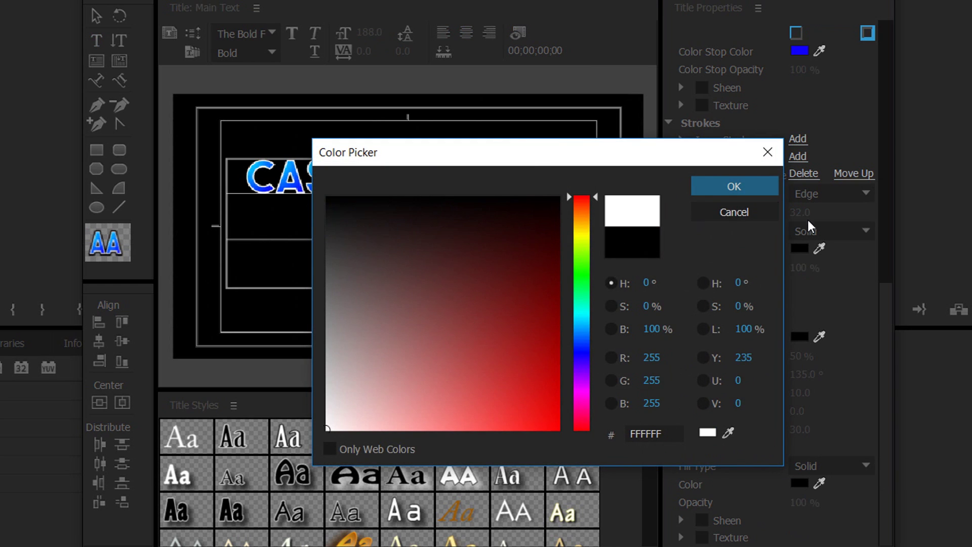
left_click(731, 187)
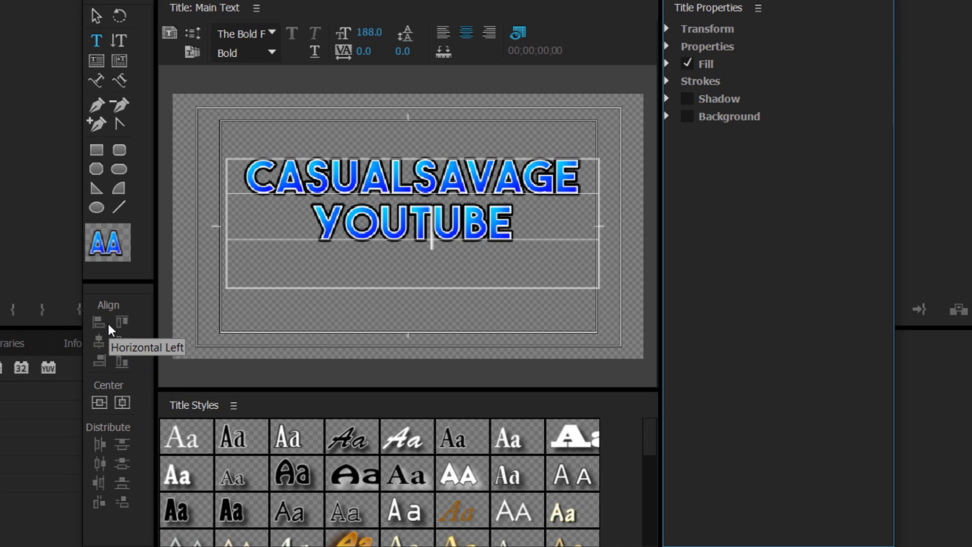
- Center the text box vertically and horizontally in the title frame
left_click(100, 405)
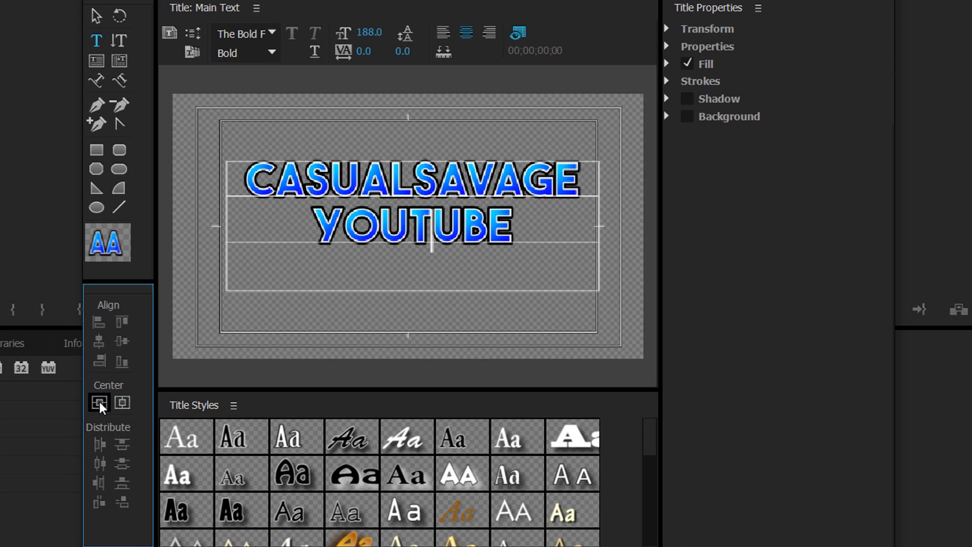
left_click(122, 404)
left_click(122, 405)
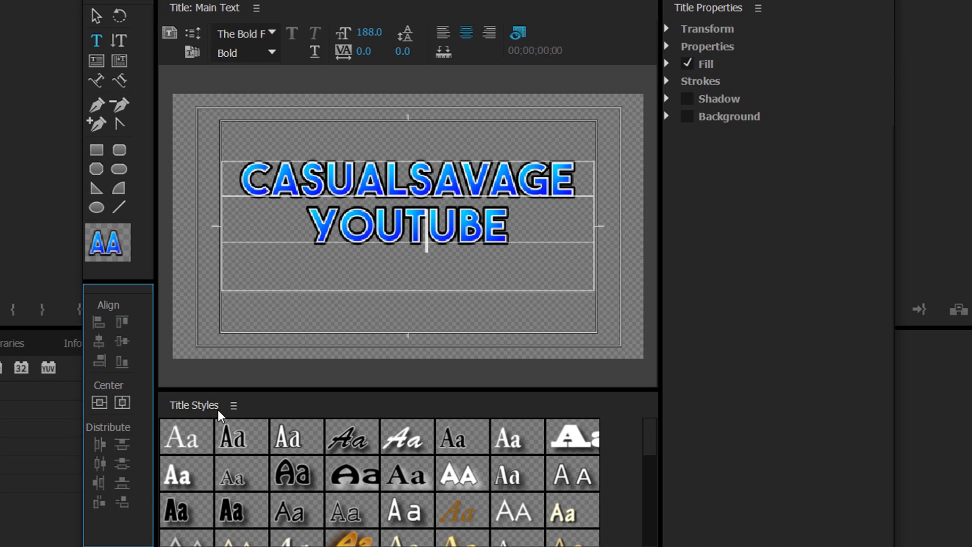
- Apply the slanted gold Hobo Std title style to the text and set its font size to 155
mouse_move(659, 451)
left_mouse_down()
mouse_move(656, 540)
mouse_move(652, 515)
mouse_move(677, 454)
left_mouse_up()
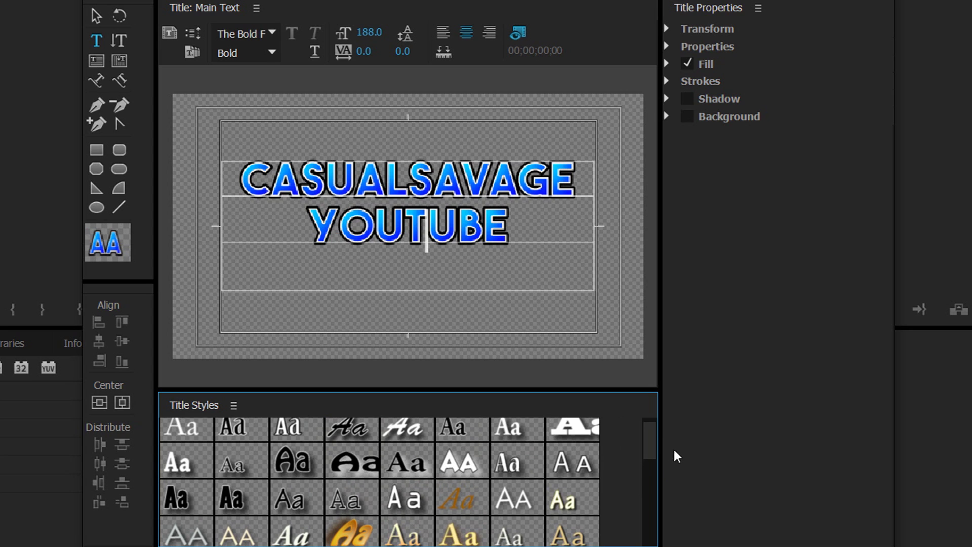
left_click(349, 541)
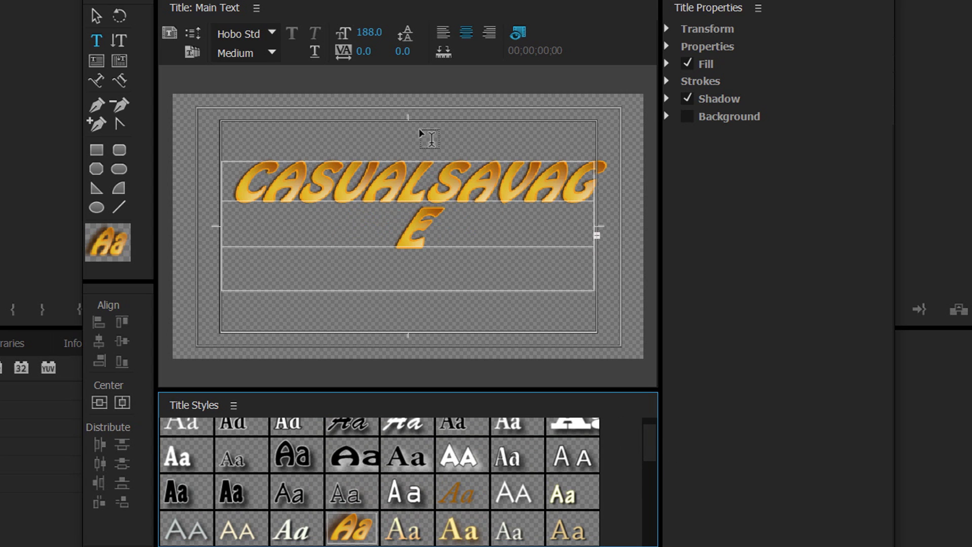
left_click(370, 50)
left_click_drag(369, 32, 667, 320)
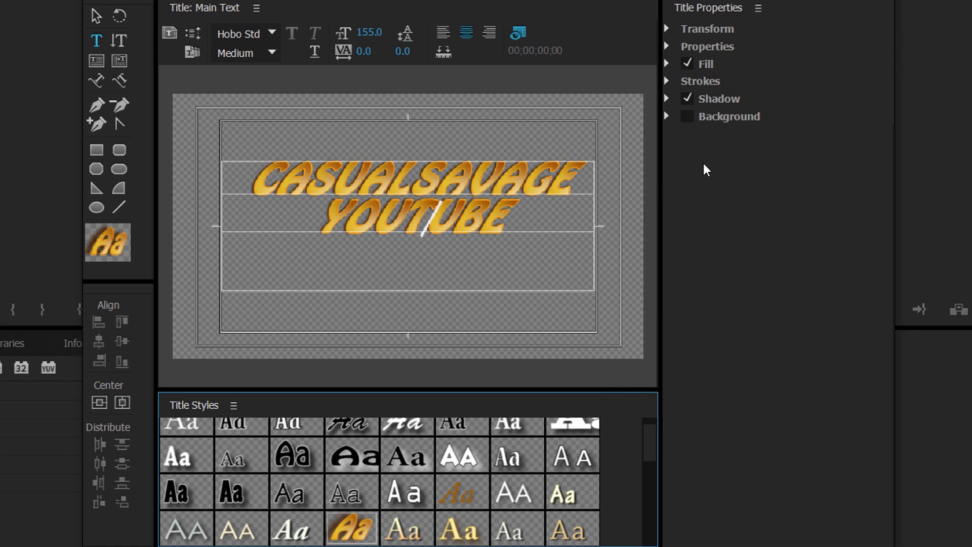
- Set the upper-right color stop of the gold style's fill gradient to green 00FF04
left_click(667, 64)
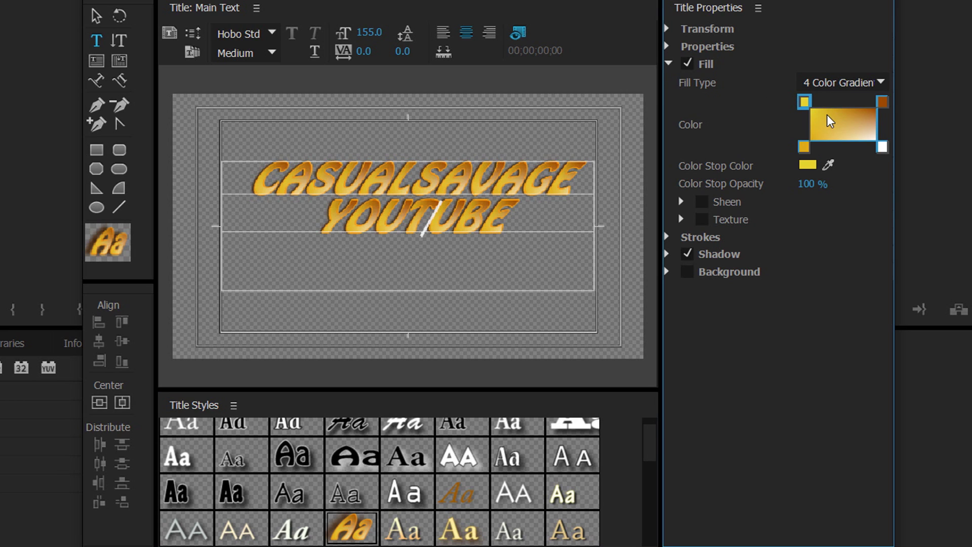
double_click(805, 101)
left_click(738, 196)
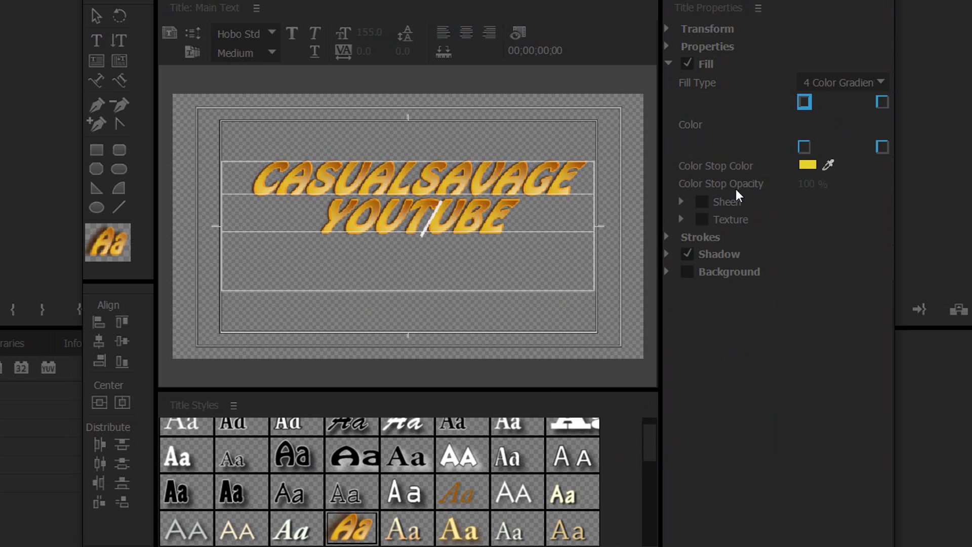
double_click(883, 101)
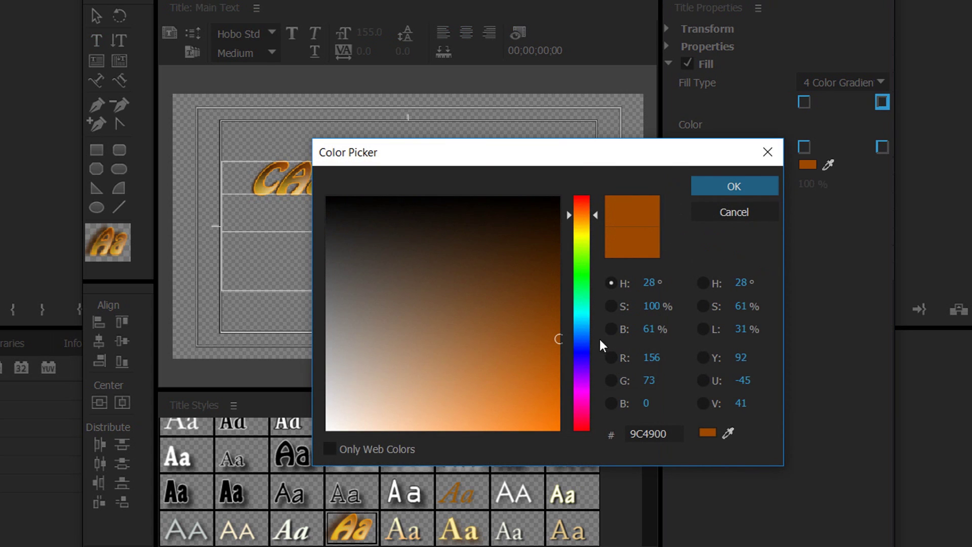
left_click_drag(585, 310, 591, 282)
left_click(559, 198)
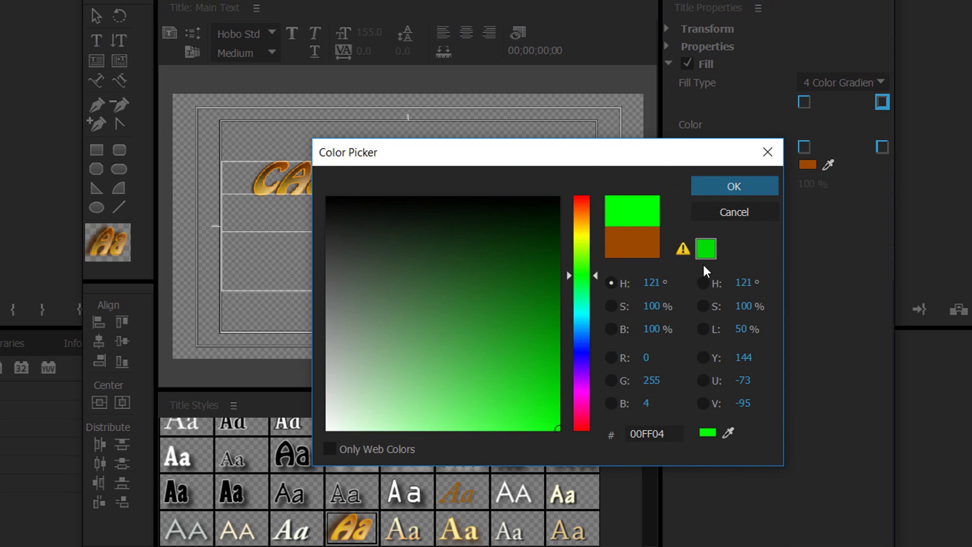
left_click(734, 186)
- Set the fill gradient's lower-left color stop to green 00FF0D and its lower-right stop to black 000000
double_click(805, 146)
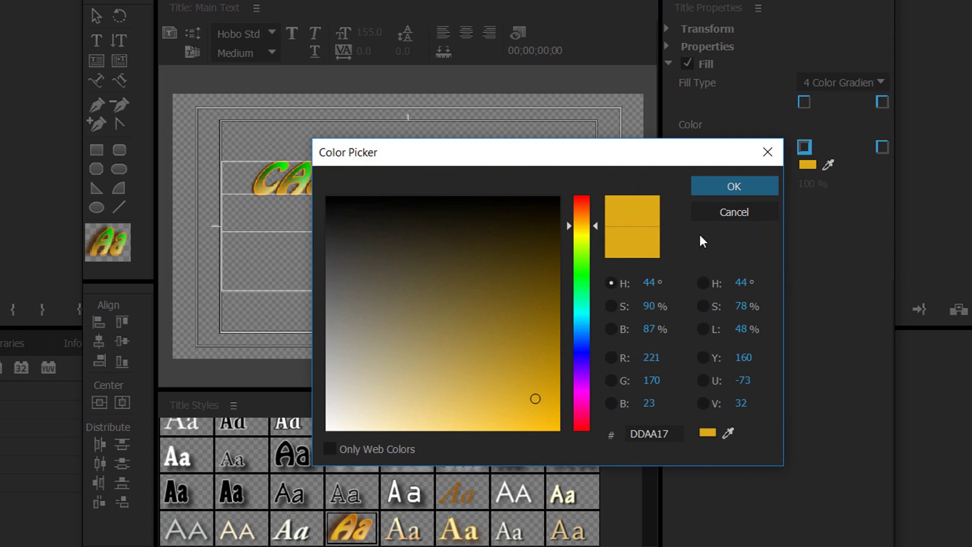
left_click_drag(585, 292, 590, 277)
left_click(558, 429)
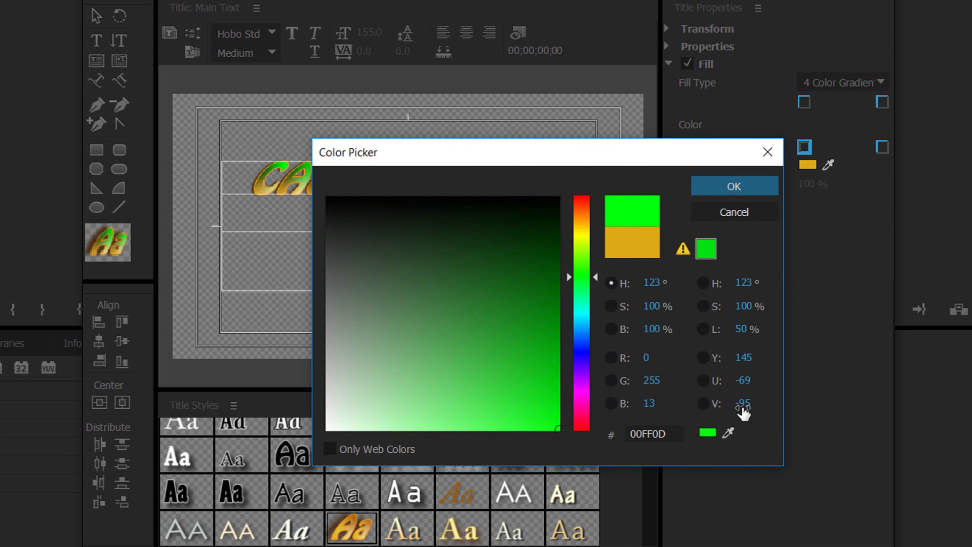
left_click(746, 186)
double_click(882, 147)
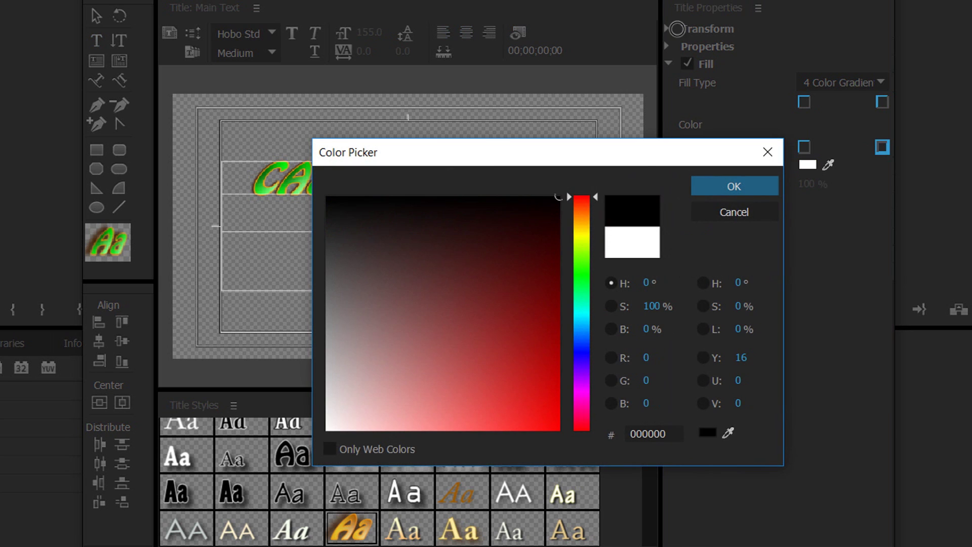
left_click(738, 191)
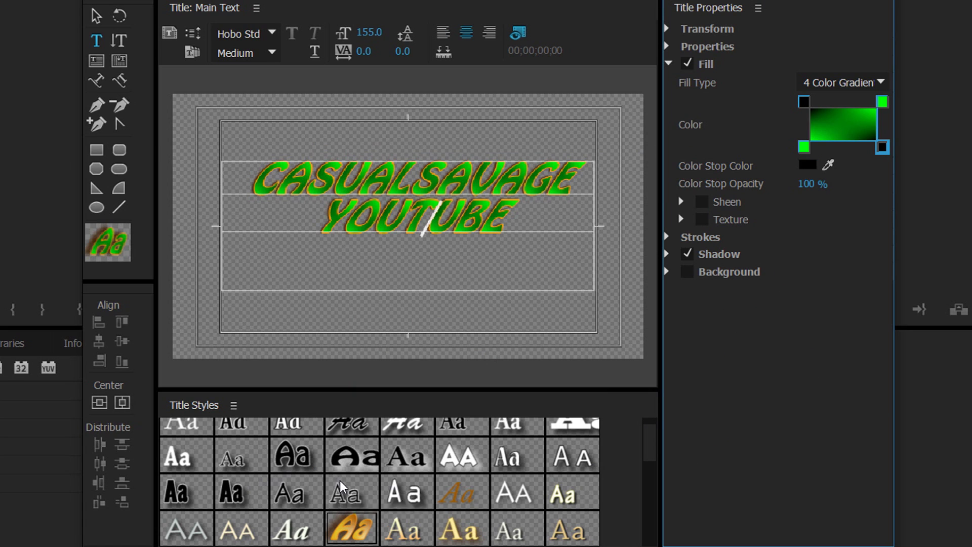
left_click(668, 63)
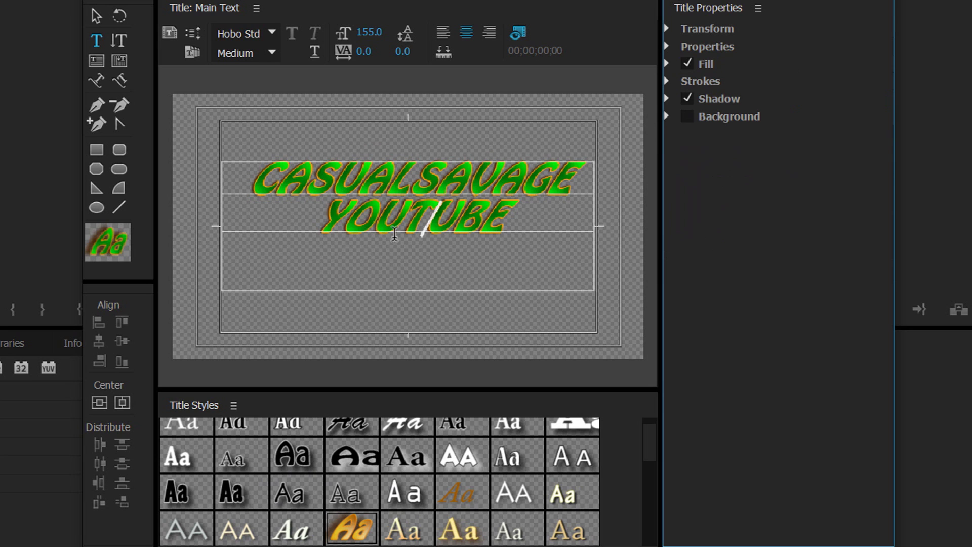
- Change the title text's shadow color to black
left_click(667, 98)
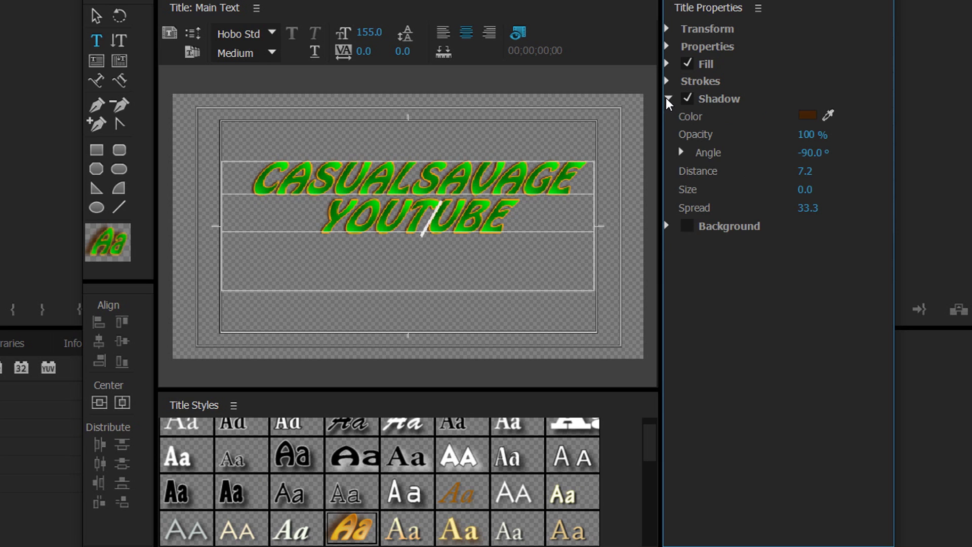
left_click(810, 117)
left_click(327, 429)
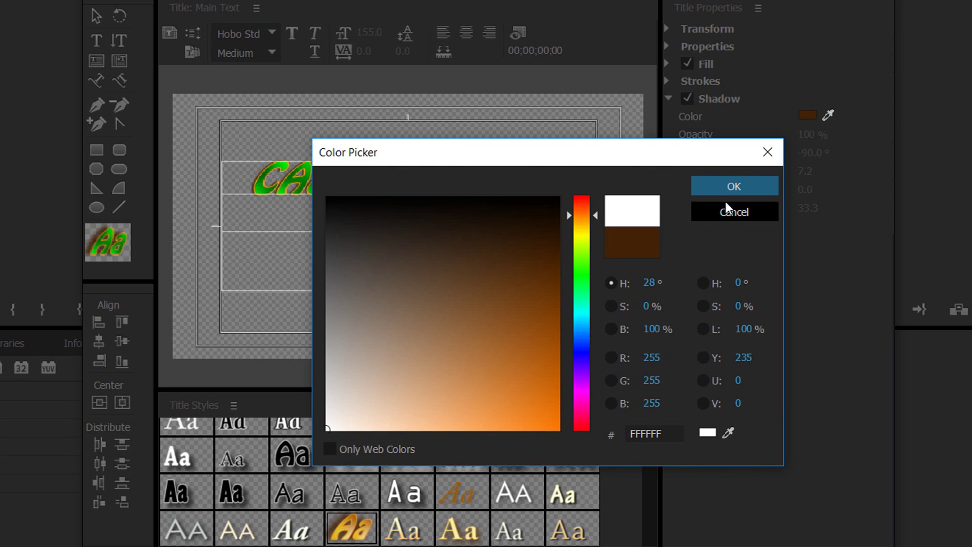
left_click_drag(536, 242, 537, 197)
left_click(751, 191)
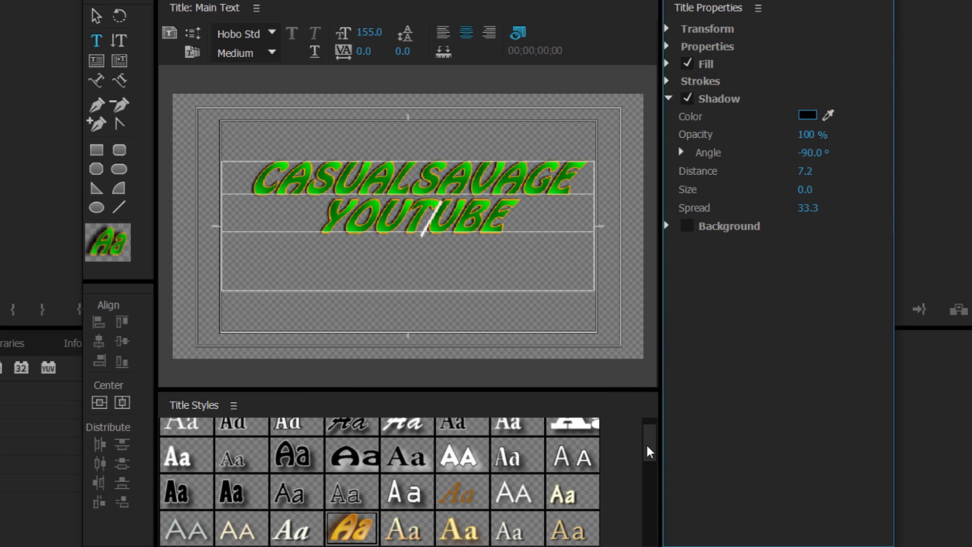
left_click_drag(652, 459, 651, 211)
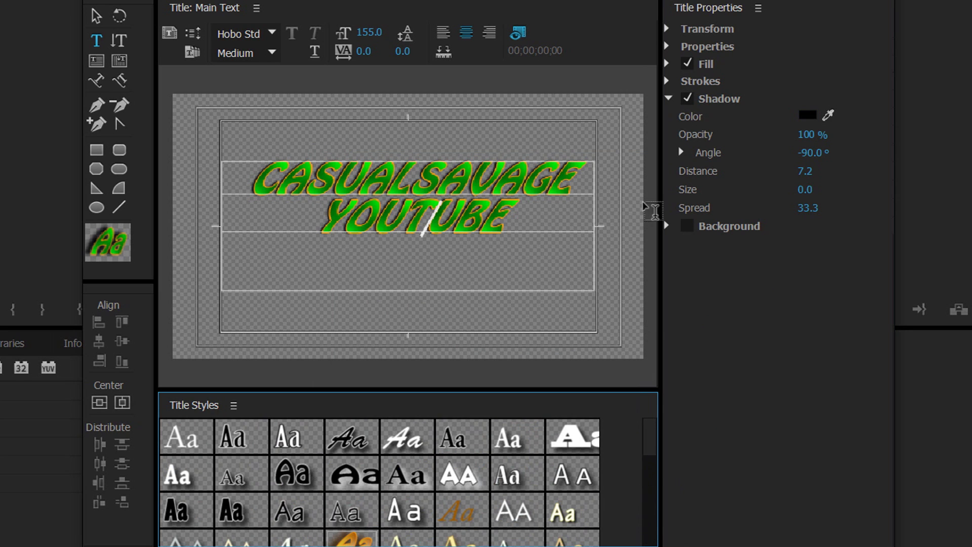
left_click(669, 99)
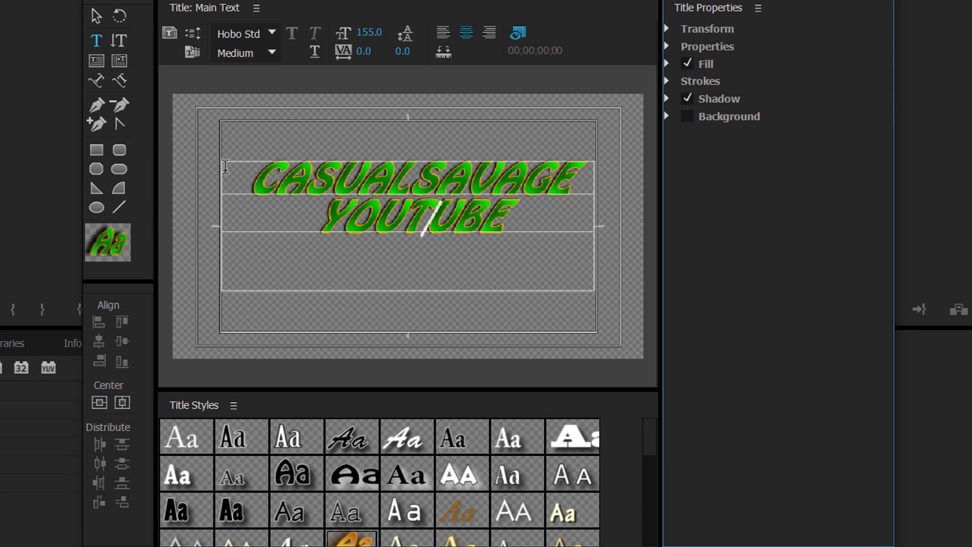
- Try a rectangle covering most of the title frame and undo it
left_click(96, 149)
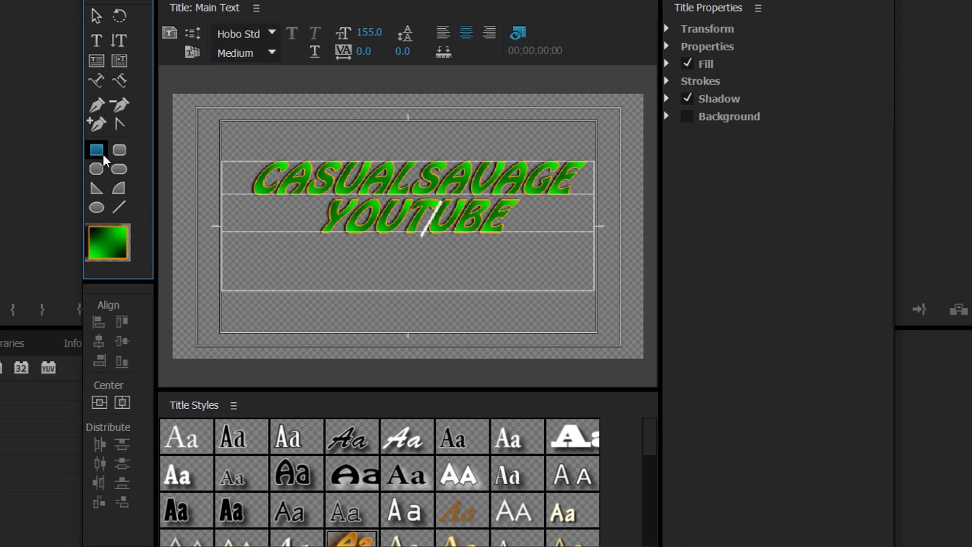
mouse_move(186, 112)
left_mouse_down()
mouse_move(575, 329)
mouse_move(634, 349)
left_mouse_up()
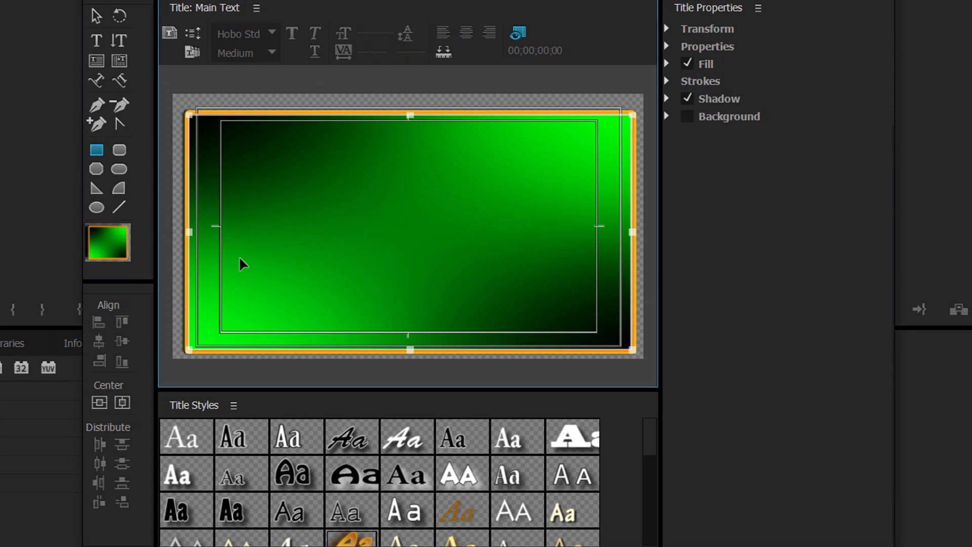
key("ctrl+z")
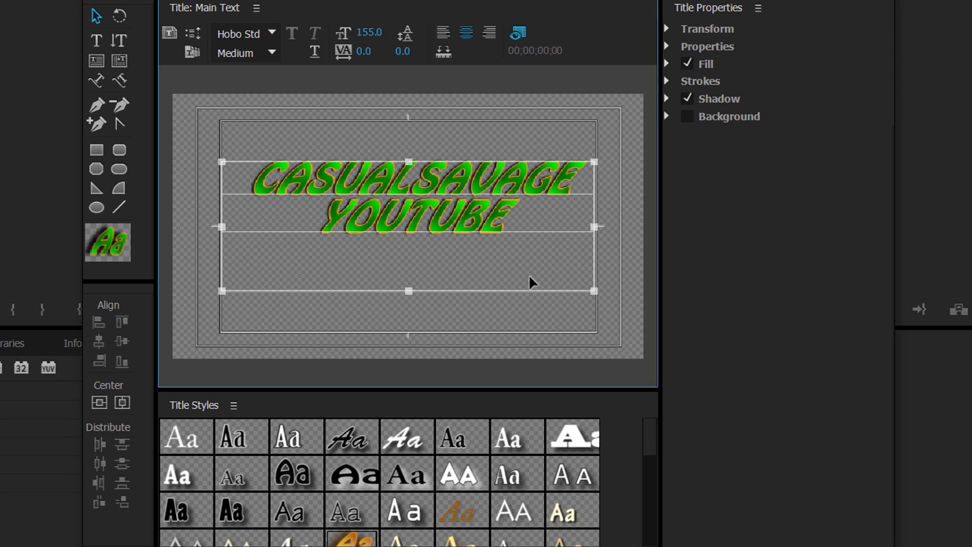
- Try rotating the text box with its rotation value and with the Rotation tool
left_click(667, 28)
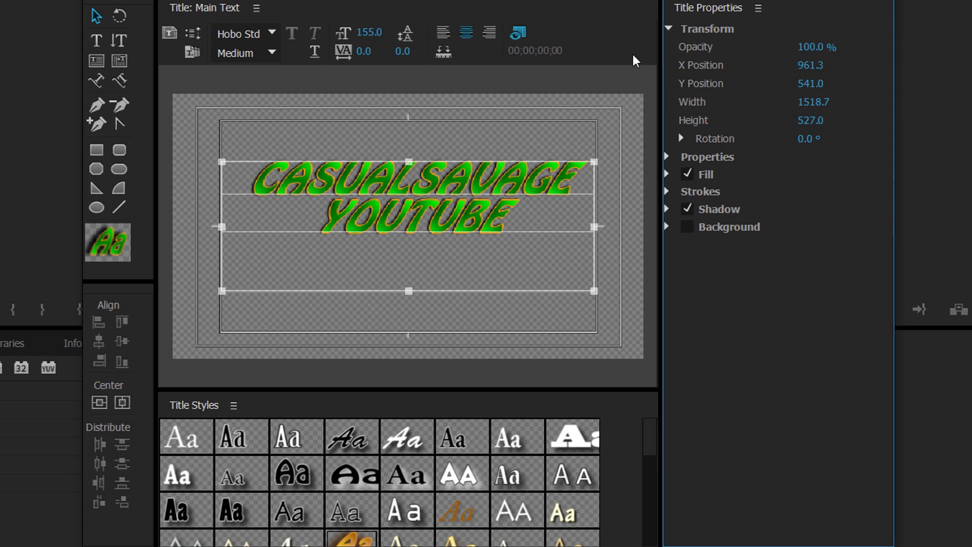
mouse_move(805, 138)
left_mouse_down()
mouse_move(780, 138)
mouse_move(821, 139)
left_mouse_up()
left_click(667, 29)
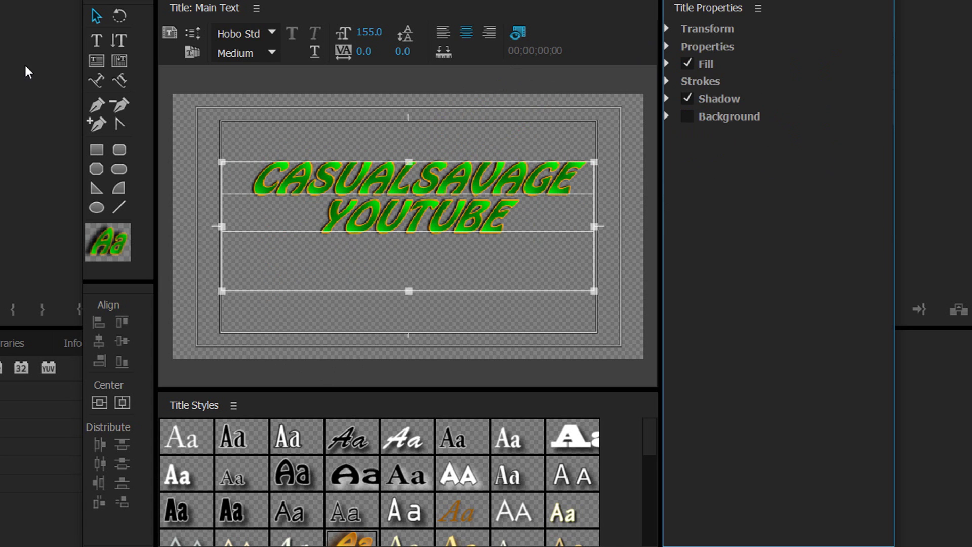
left_click(114, 22)
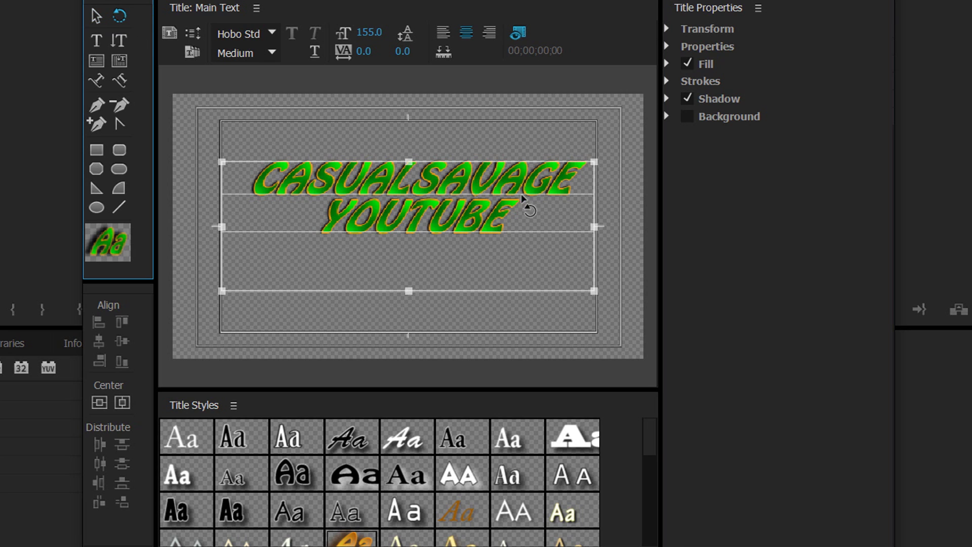
left_click(500, 277)
left_click_drag(515, 112, 560, 336)
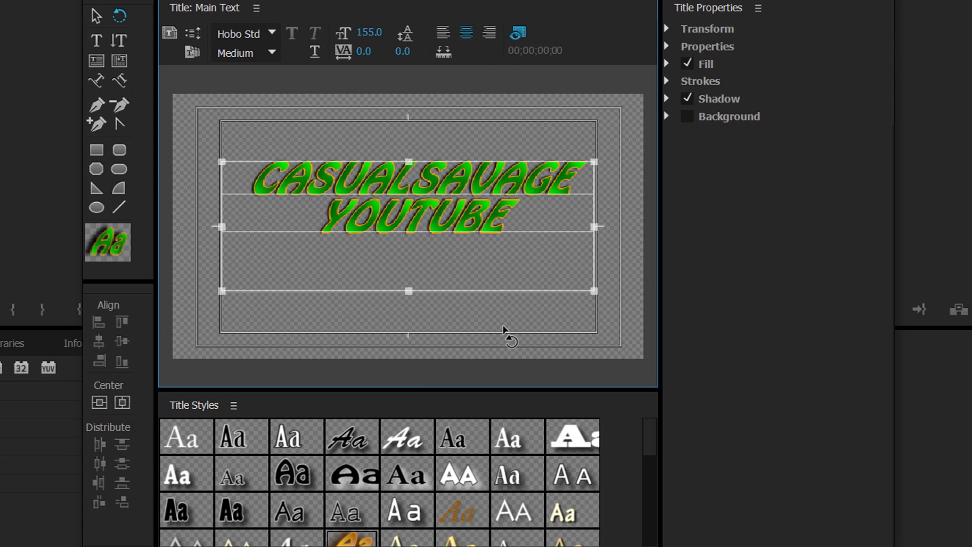
left_click_drag(497, 330, 502, 383)
- Move the text box slightly lower in the title frame and close the title editor
left_click(97, 18)
mouse_move(440, 217)
left_mouse_down()
mouse_move(439, 250)
mouse_move(435, 213)
mouse_move(439, 228)
left_mouse_up()
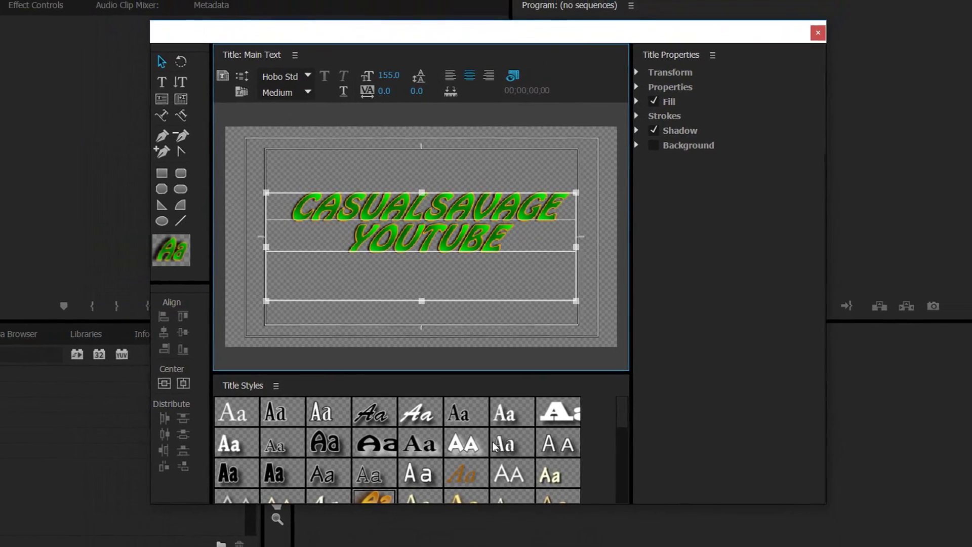
left_click(778, 63)
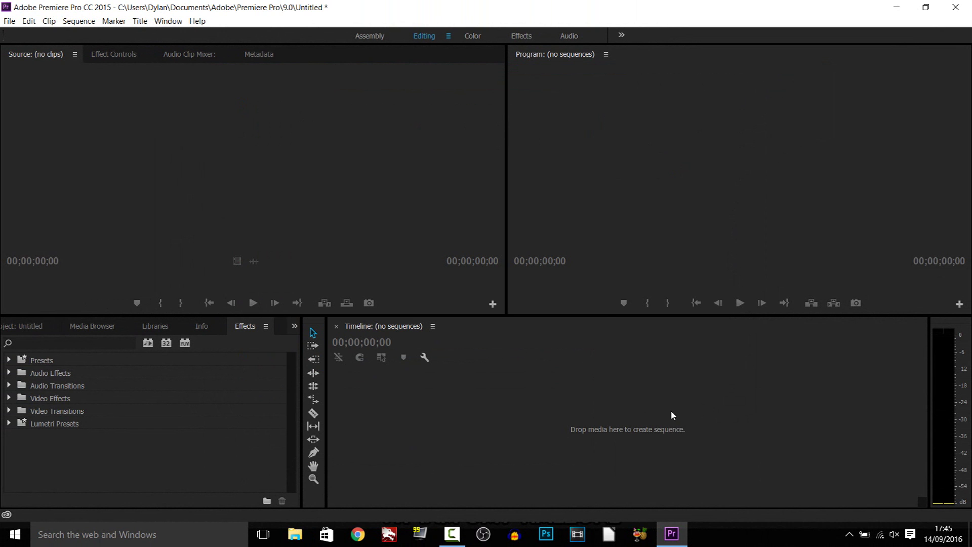
- Create a sequence by placing the Main Text title from the project on the empty timeline
key("ctrl+s")
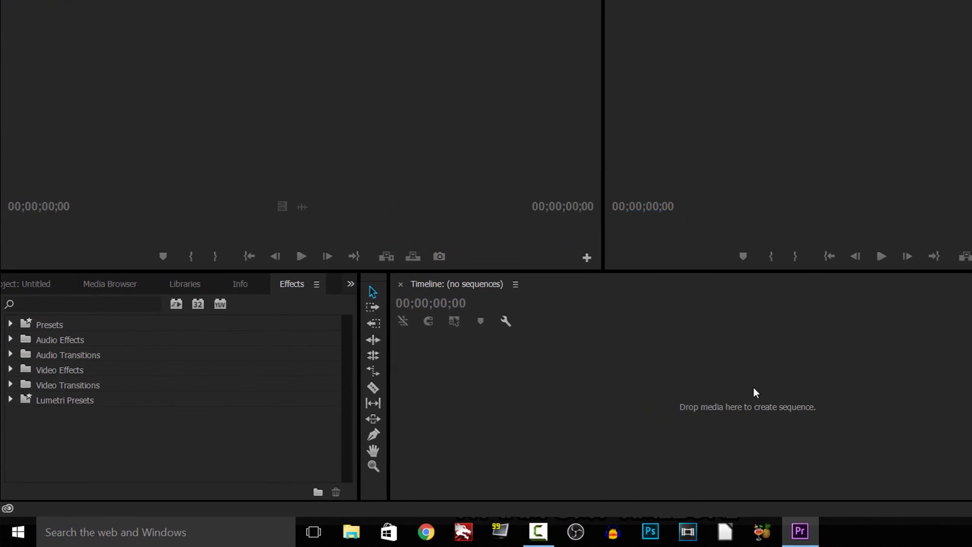
left_click(50, 158)
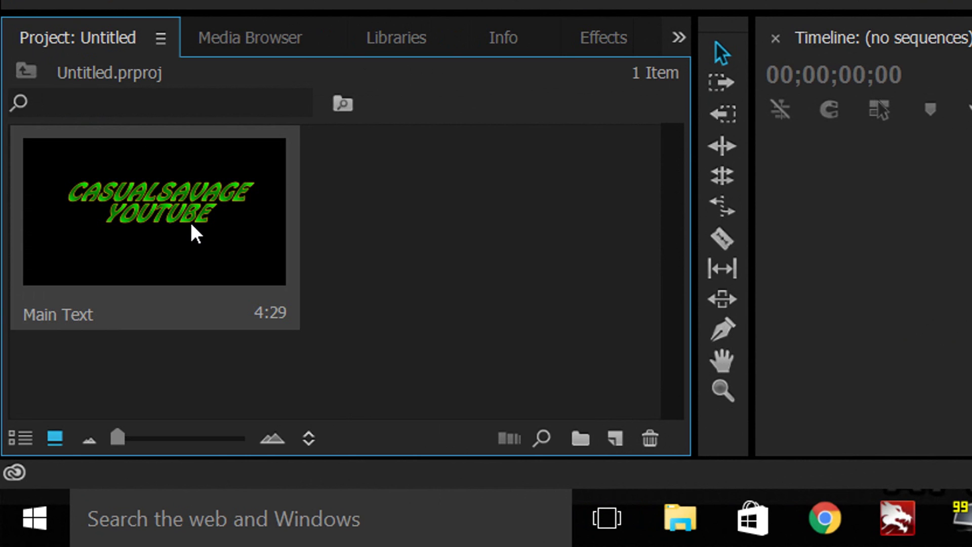
left_click_drag(372, 141, 850, 234)
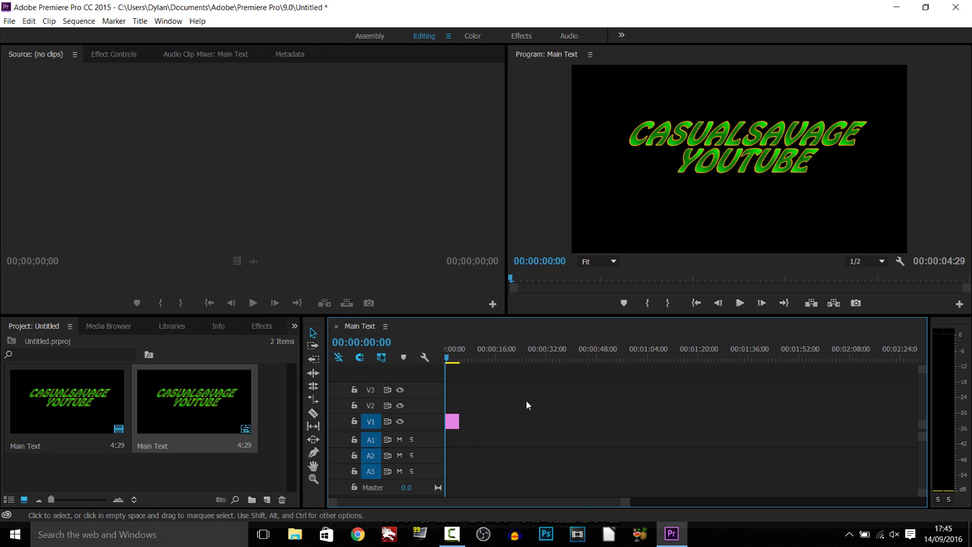
left_click_drag(629, 502, 520, 503)
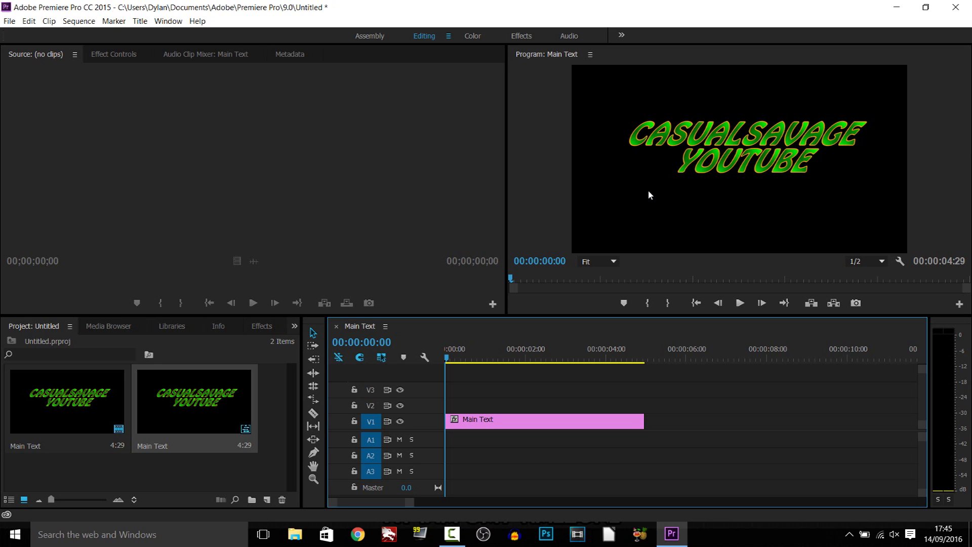
- Import the video RODE NT-USB CINEMATIC.wmv and place it at the start of track V2, above the title clip
left_click_drag(304, 537, 266, 459)
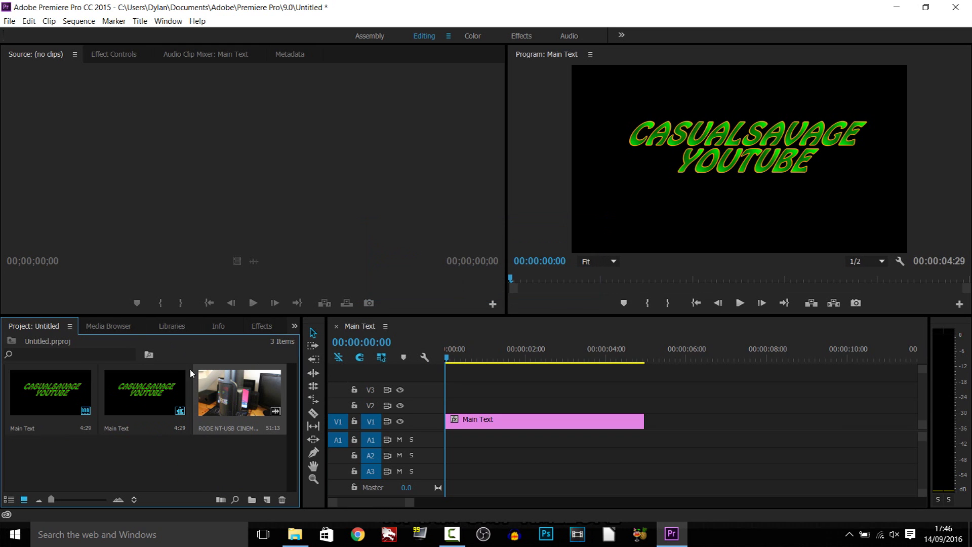
left_click_drag(229, 427, 448, 452)
left_click(480, 357)
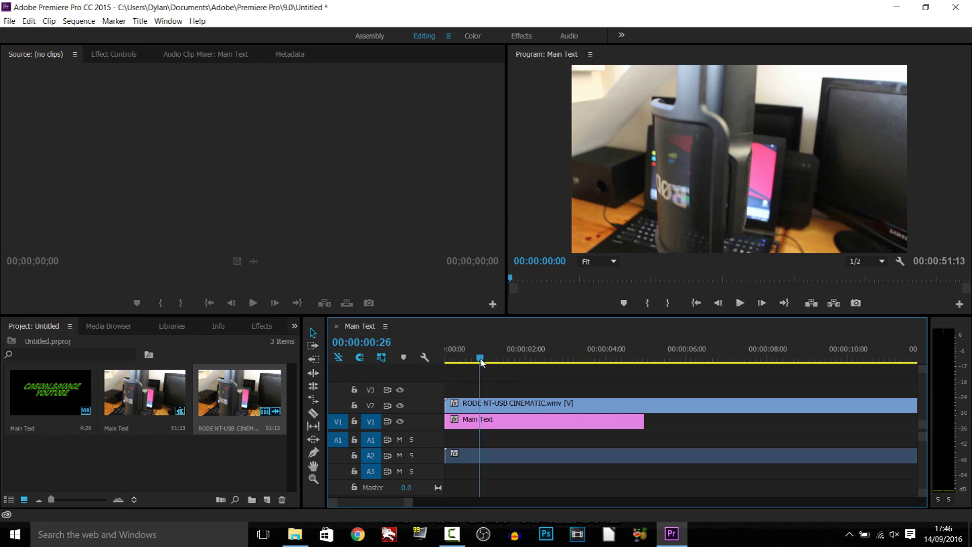
- Move the Main Text clip to the start of track V3, above the video, and preview the overlay by playback
left_click(506, 424)
left_click_drag(483, 423, 485, 389)
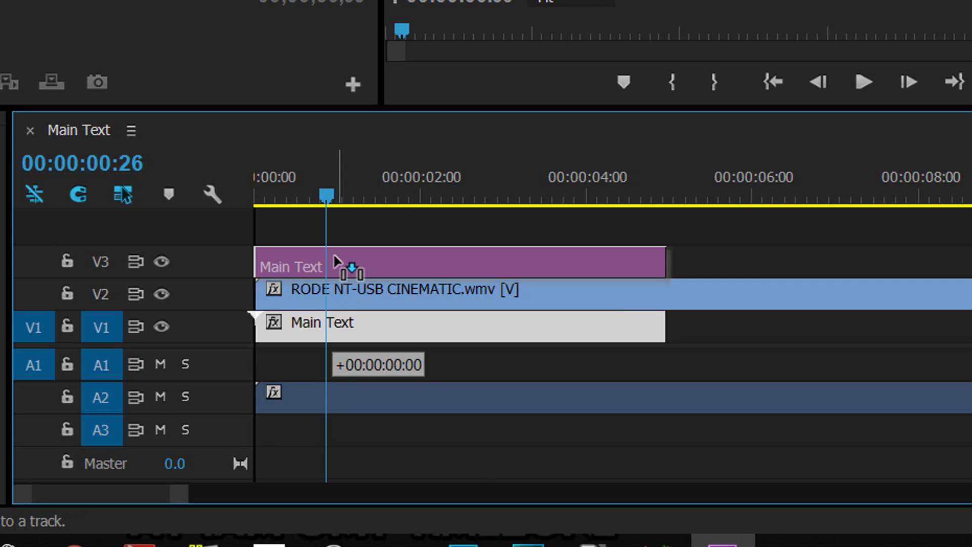
left_click_drag(334, 261, 334, 257)
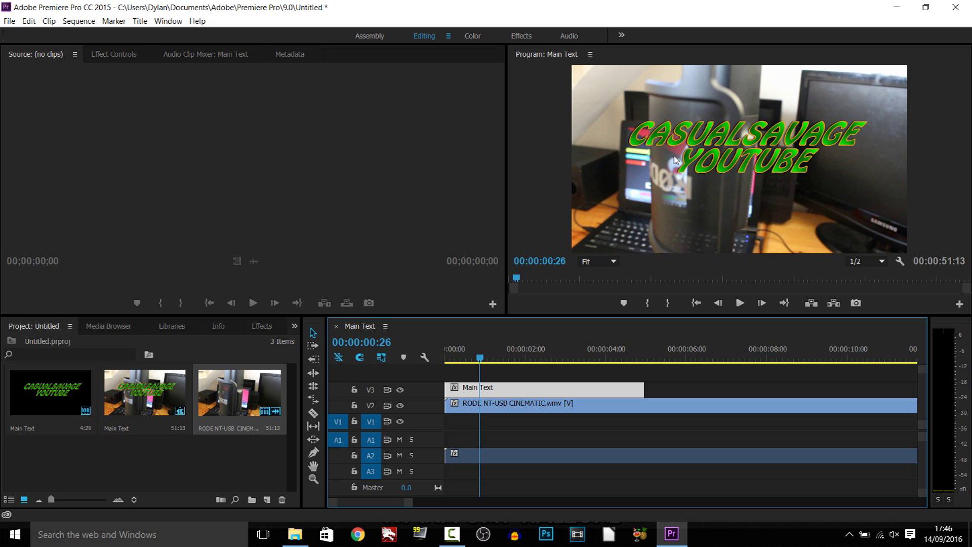
key("space")
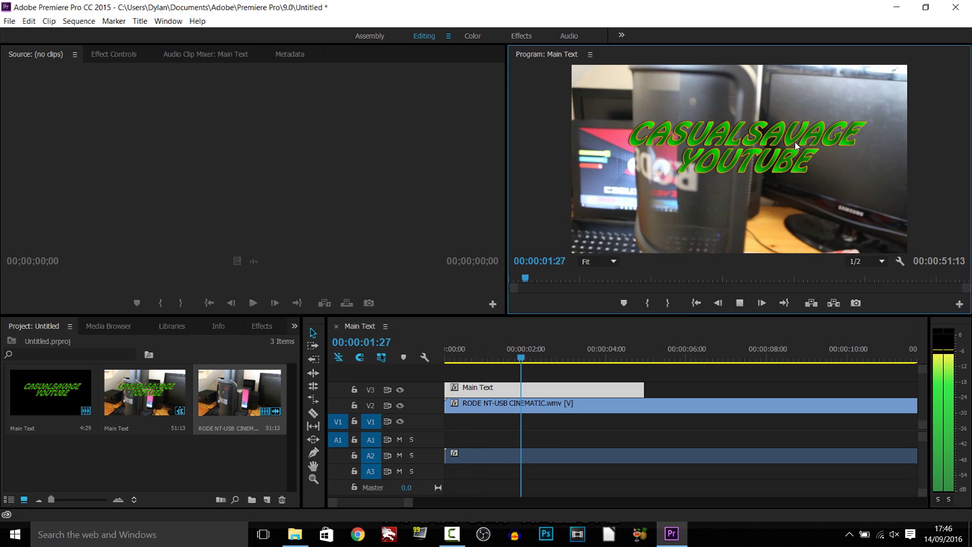
left_click(740, 303)
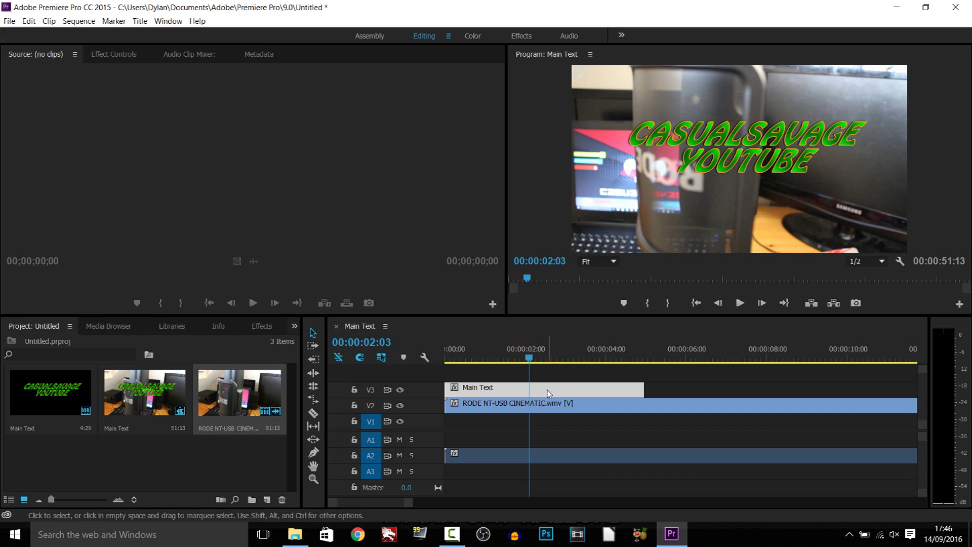
- Reopen the Main Text title from the timeline and switch its background video display off and back on
double_click(516, 390)
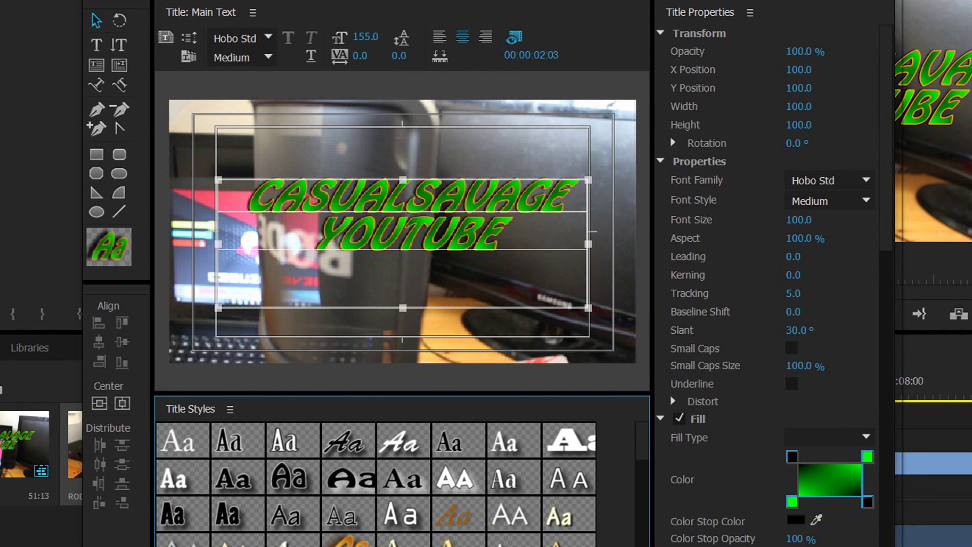
left_click(514, 38)
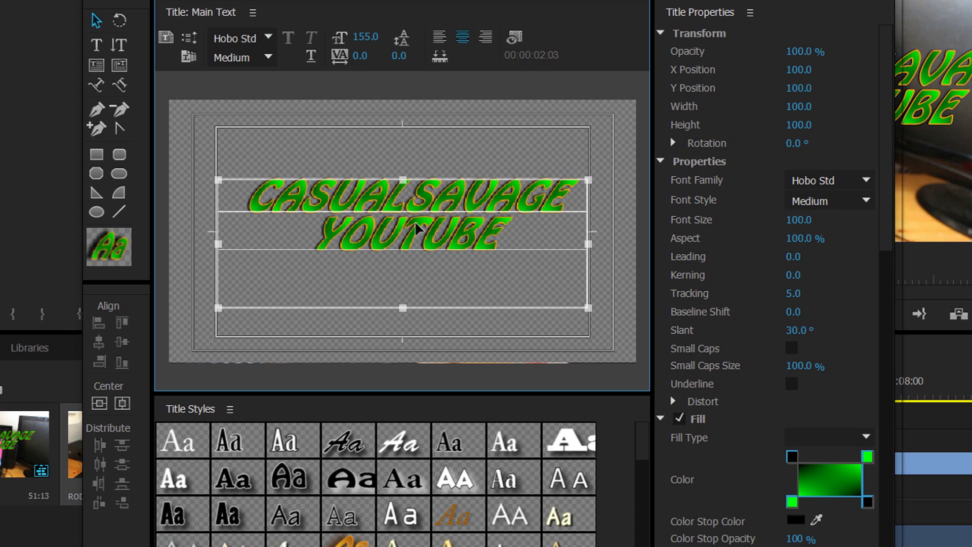
left_click(514, 38)
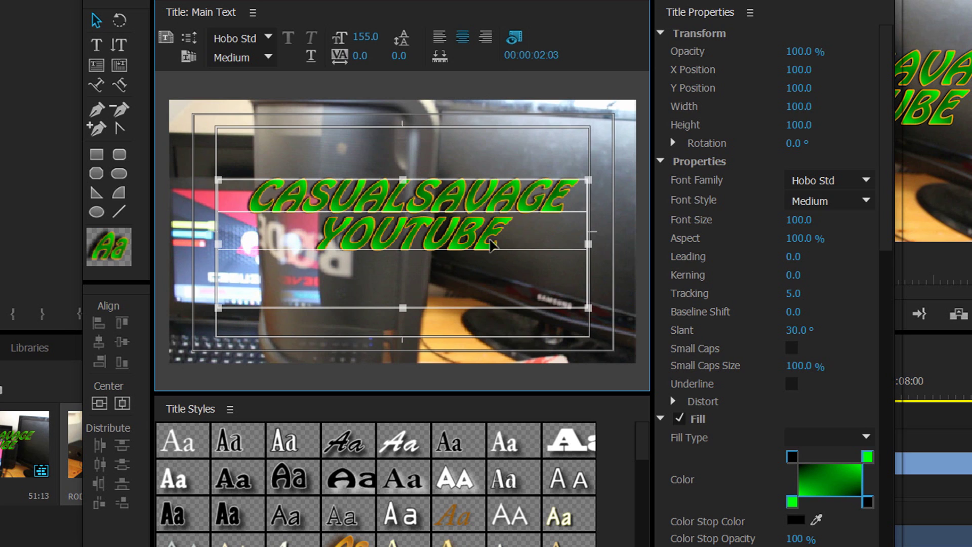
- Move the title text slightly lower to about X 965, Y 635, close the title editor and play the sequence from the start
left_click_drag(491, 244, 493, 256)
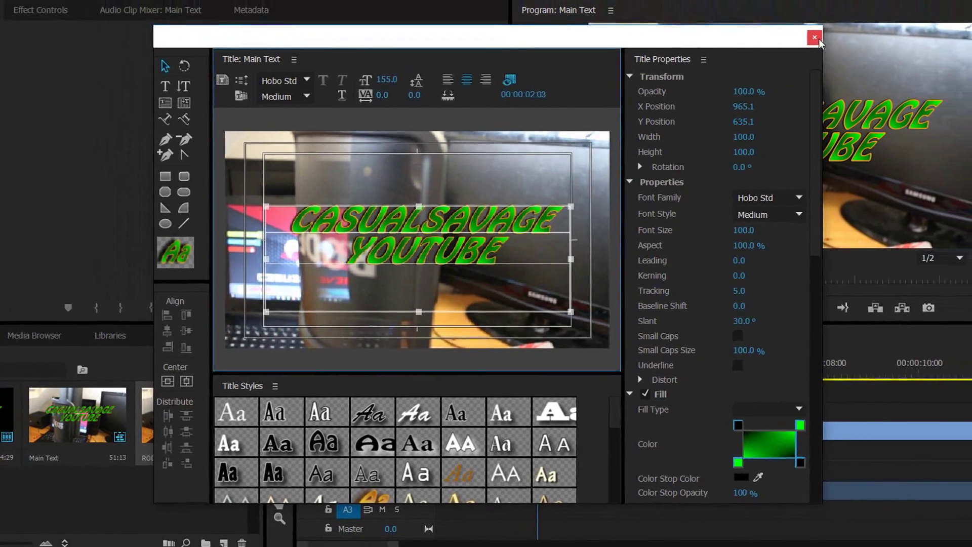
left_click(813, 15)
left_click_drag(523, 377, 446, 361)
key("space")
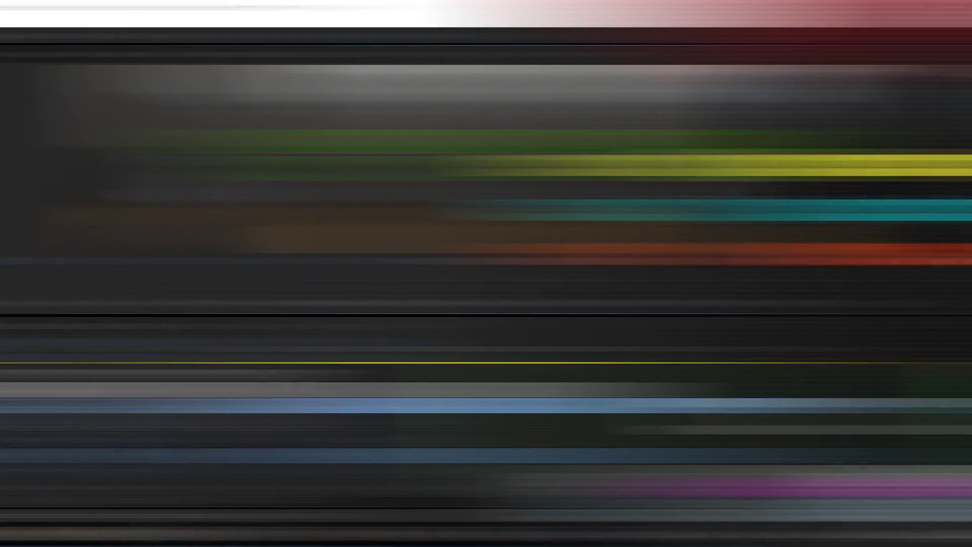